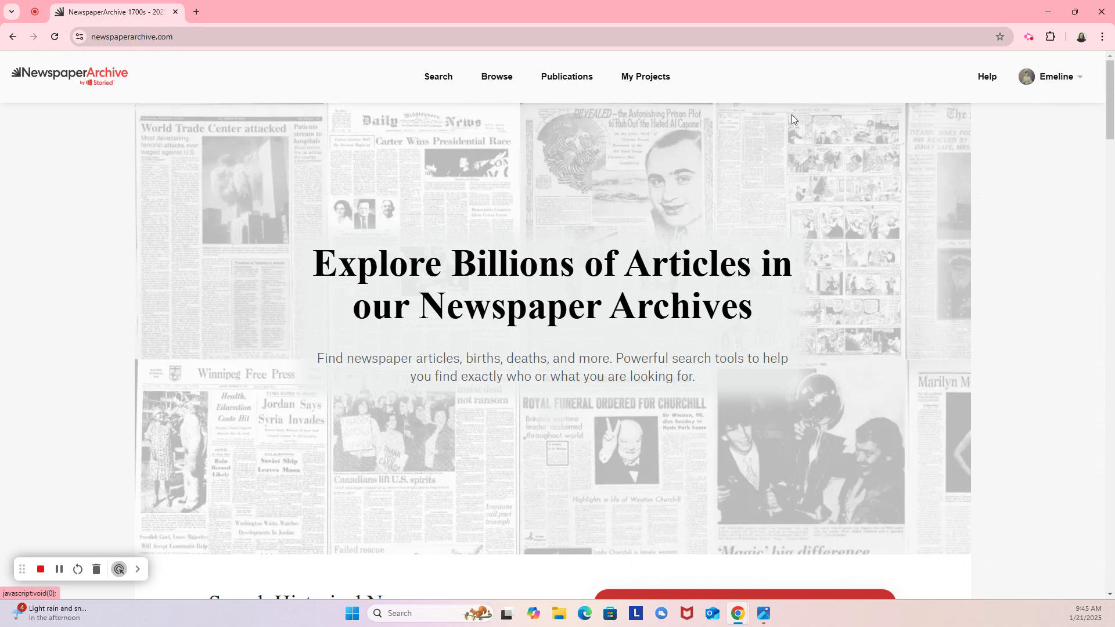
# Go to My Projects to see the recent 'mabbitt' searches.
pyautogui.click(663, 85)
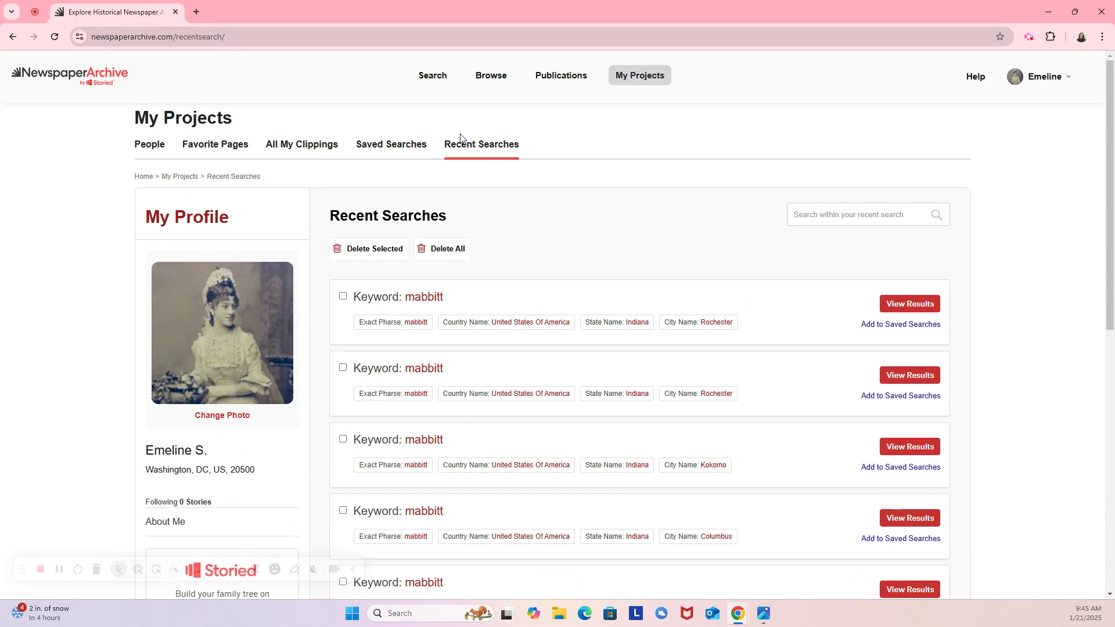
pyautogui.click(150, 151)
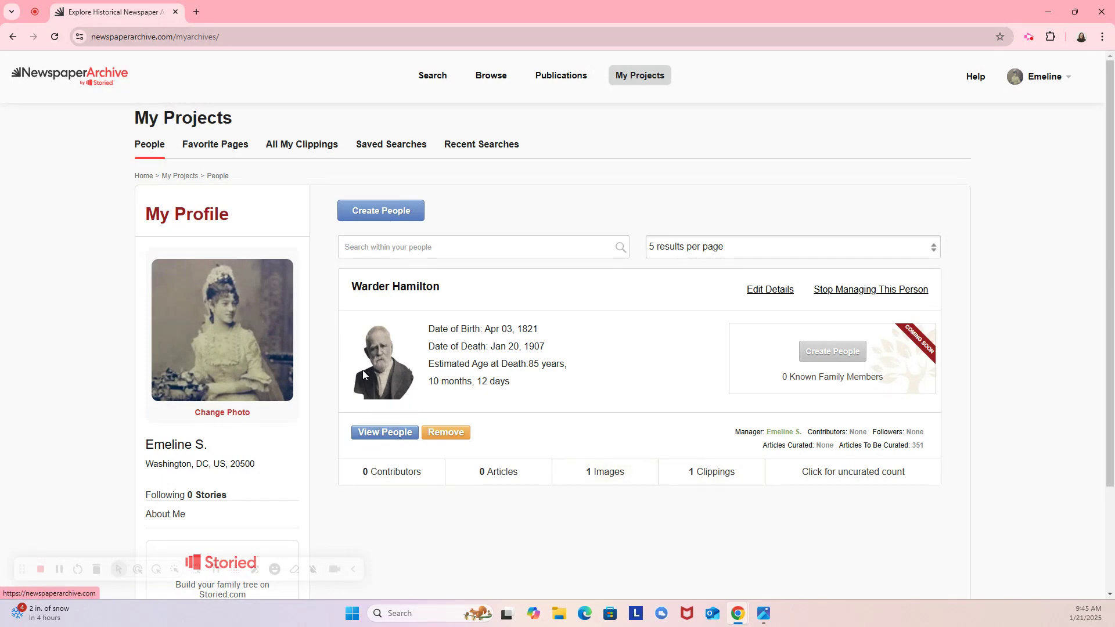
pyautogui.click(714, 473)
pyautogui.scroll(-2, 716, 479)
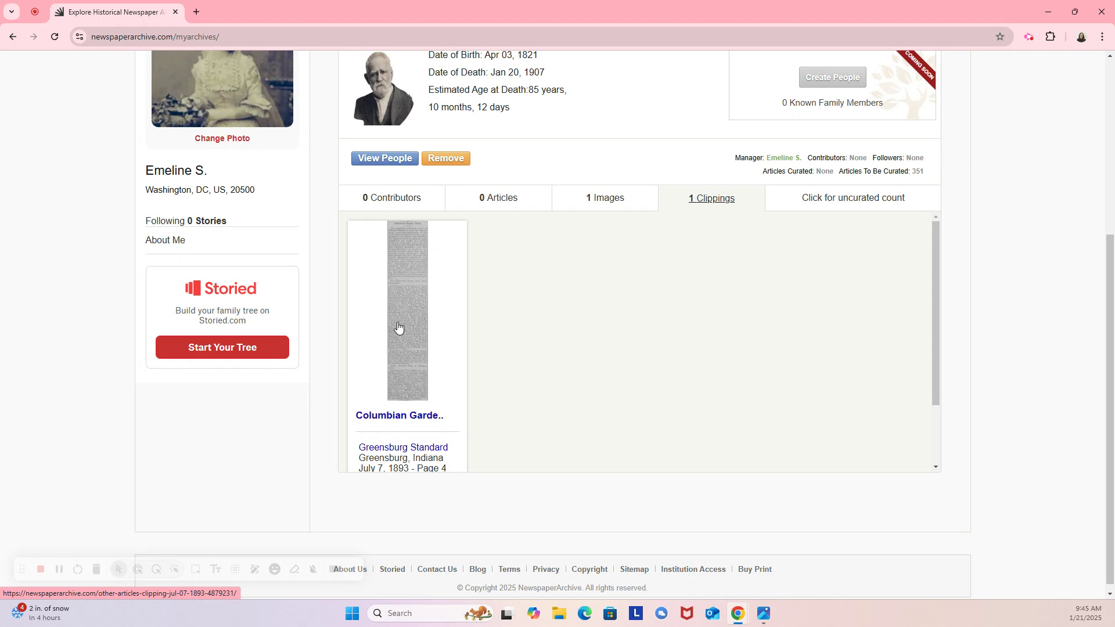
pyautogui.scroll(4, 543, 186)
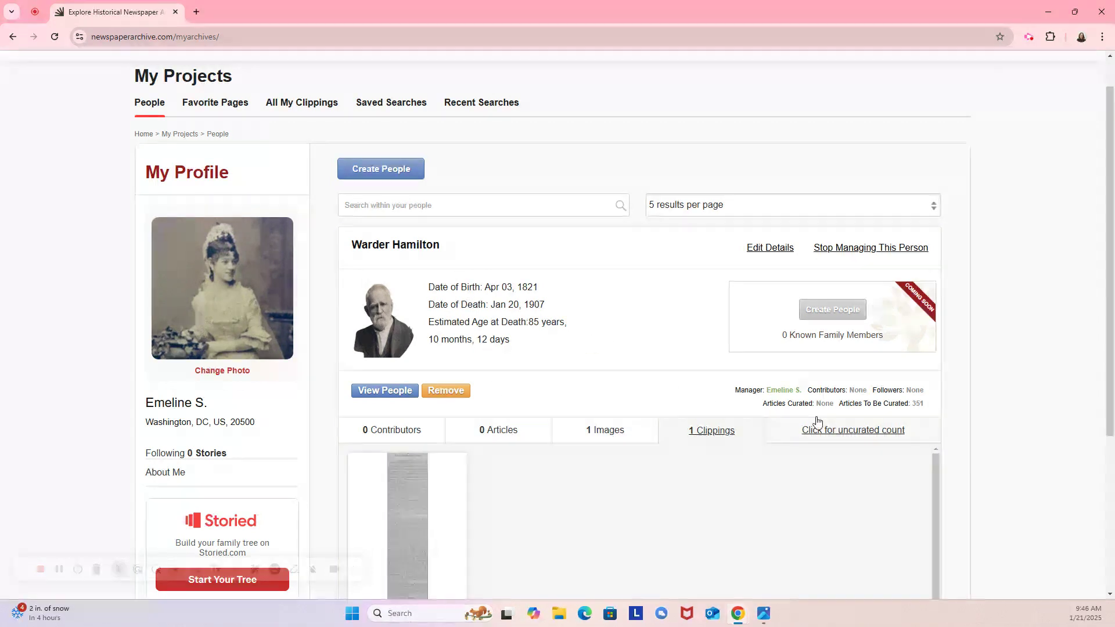
pyautogui.scroll(-1, 766, 363)
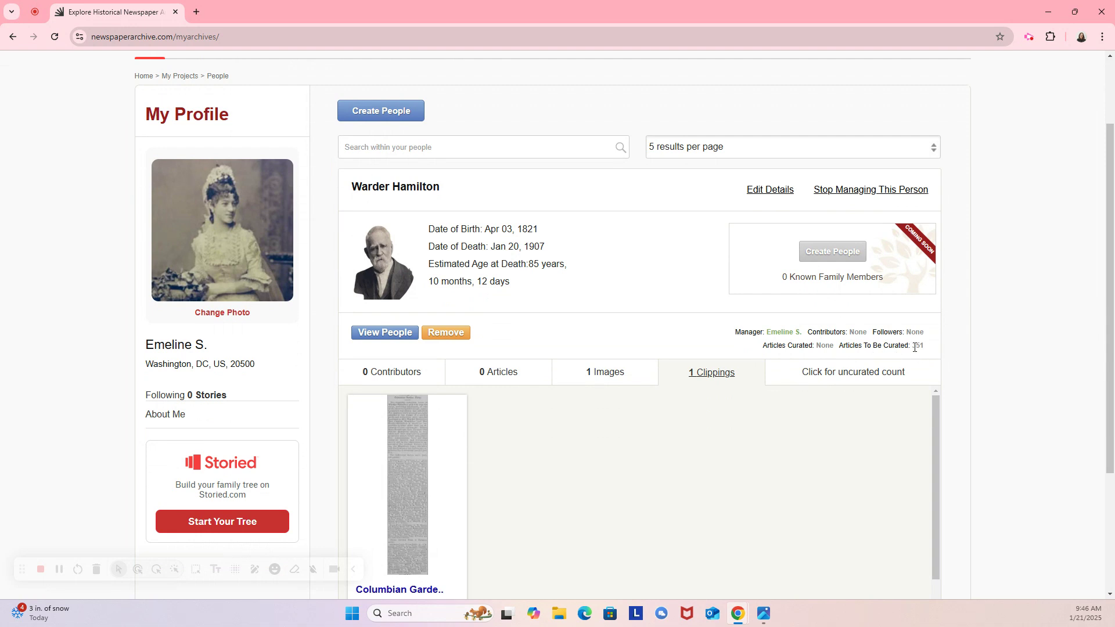
pyautogui.click(847, 374)
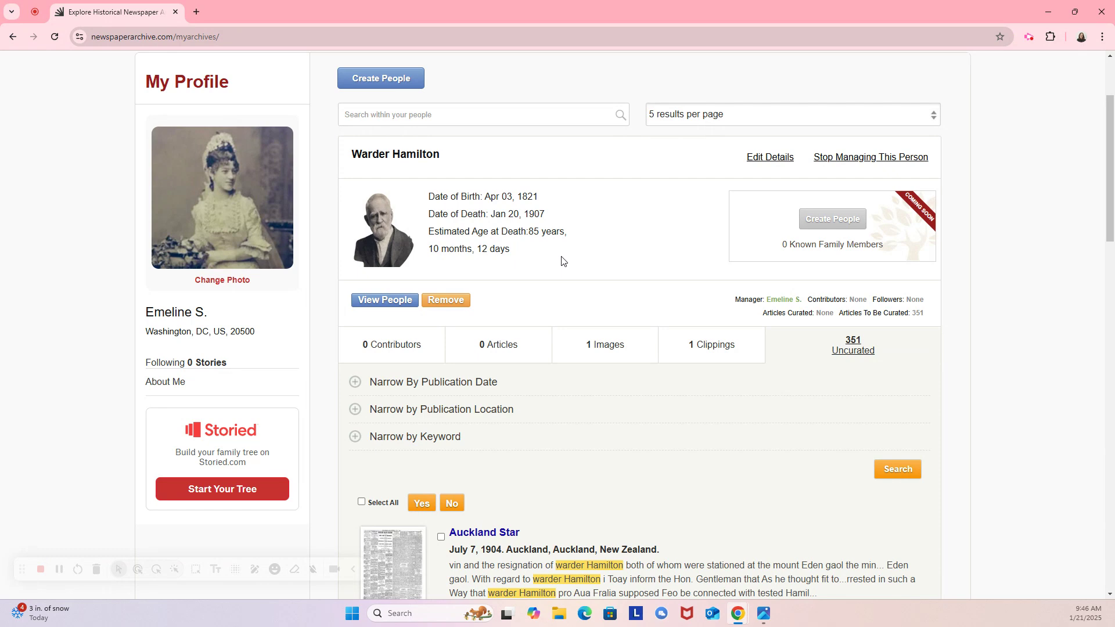
# Reject the 1904 Auckland Star match and open the October 28, 1887 Greensburg Standard page.
pyautogui.scroll(-4, 562, 261)
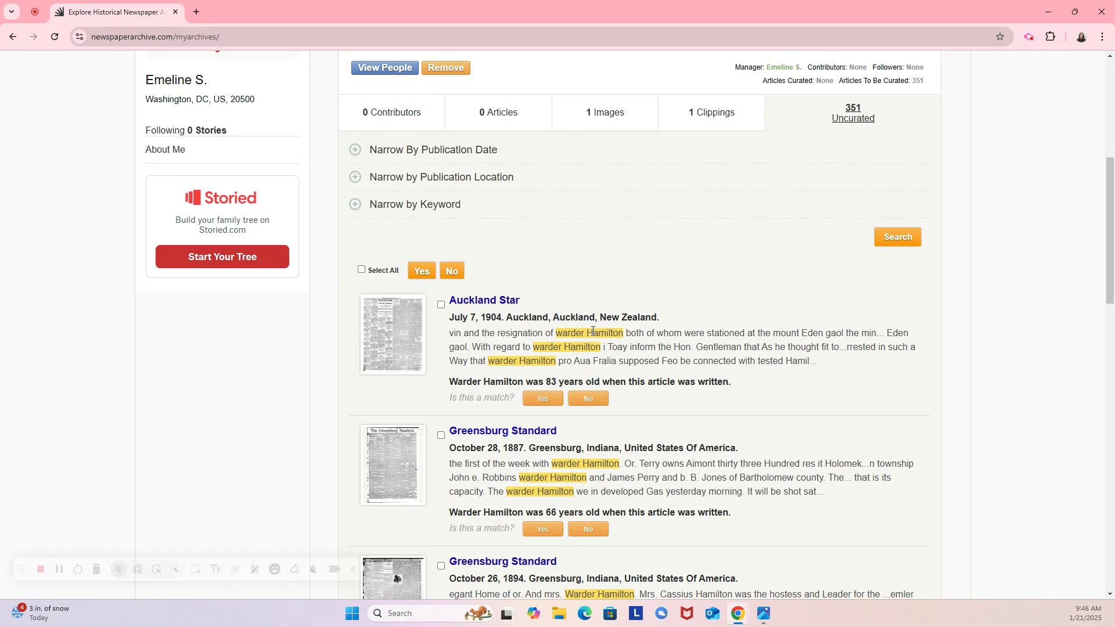
pyautogui.click(582, 400)
pyautogui.scroll(-4, 560, 295)
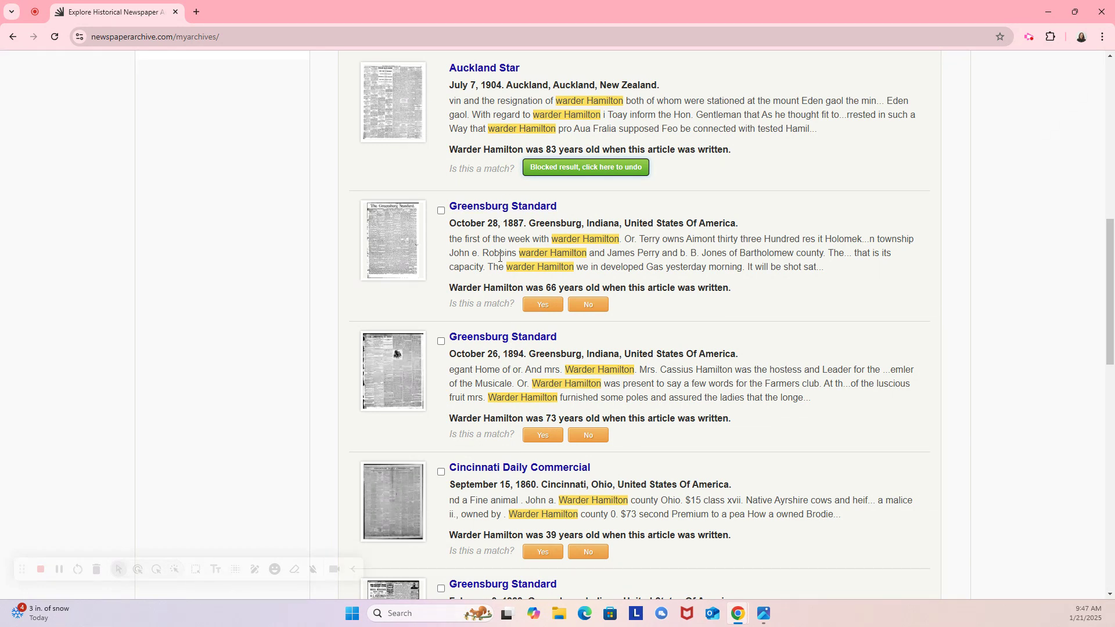
pyautogui.click(520, 209)
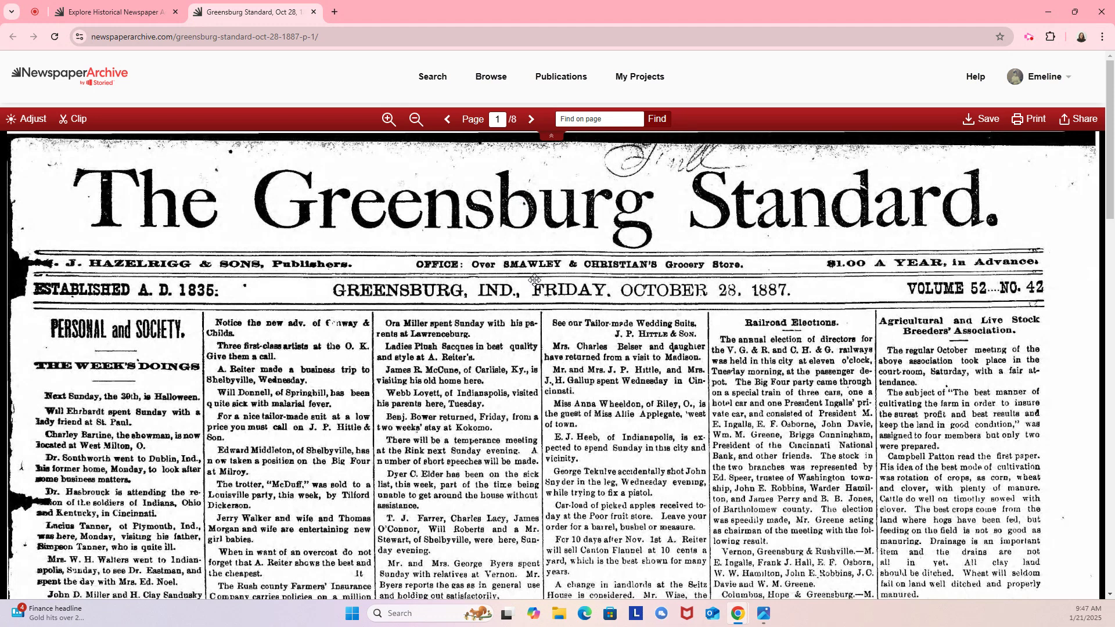
# Find 'warder' on the Greensburg Standard page and begin a clip at the match.
pyautogui.click(575, 120)
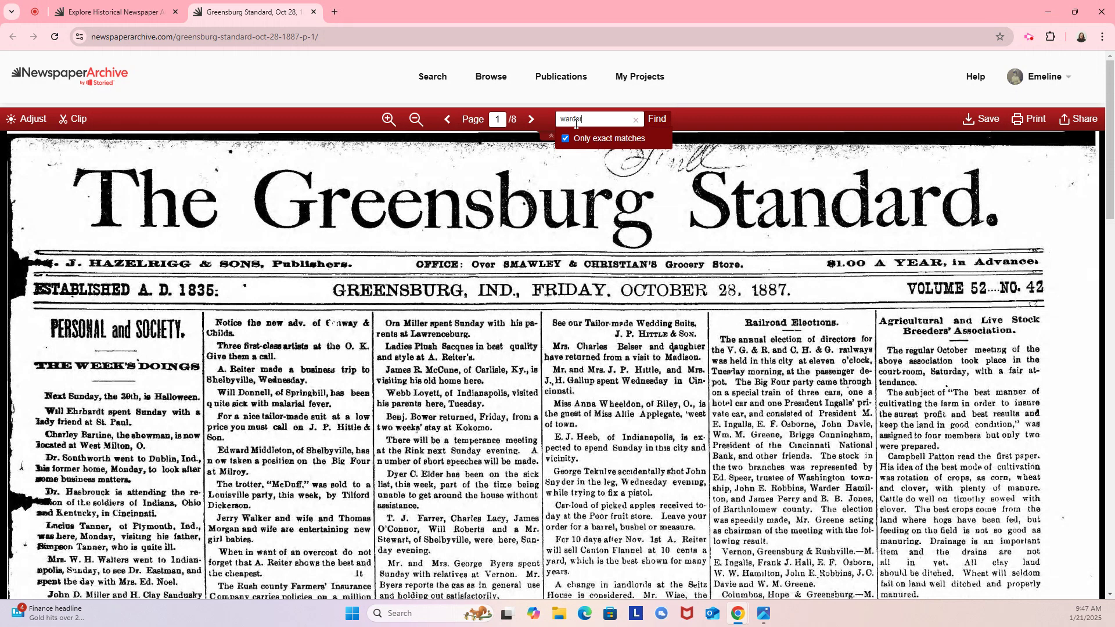
pyautogui.click(656, 119)
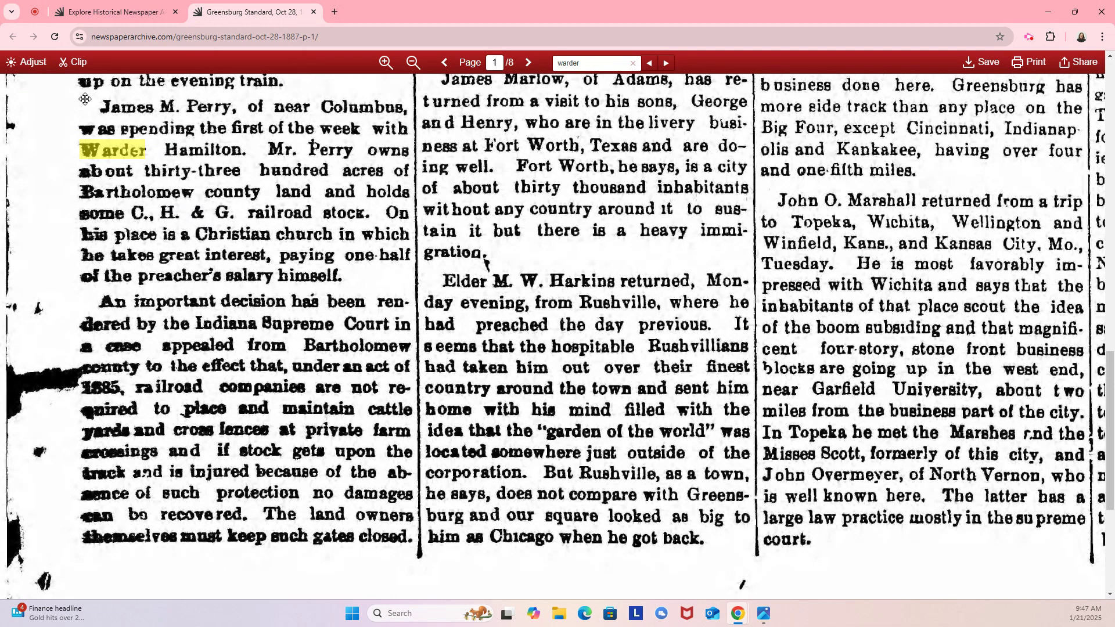
pyautogui.click(77, 67)
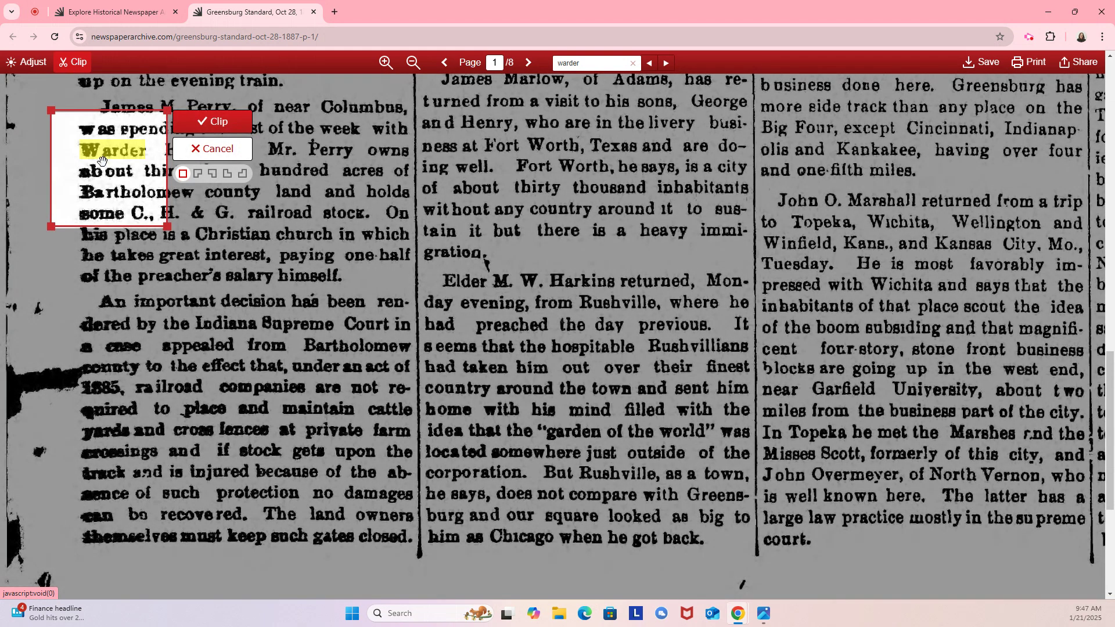
# Frame the whole James M. Perry paragraph and create the clipping.
pyautogui.moveTo(102, 162); pyautogui.dragTo(123, 142)
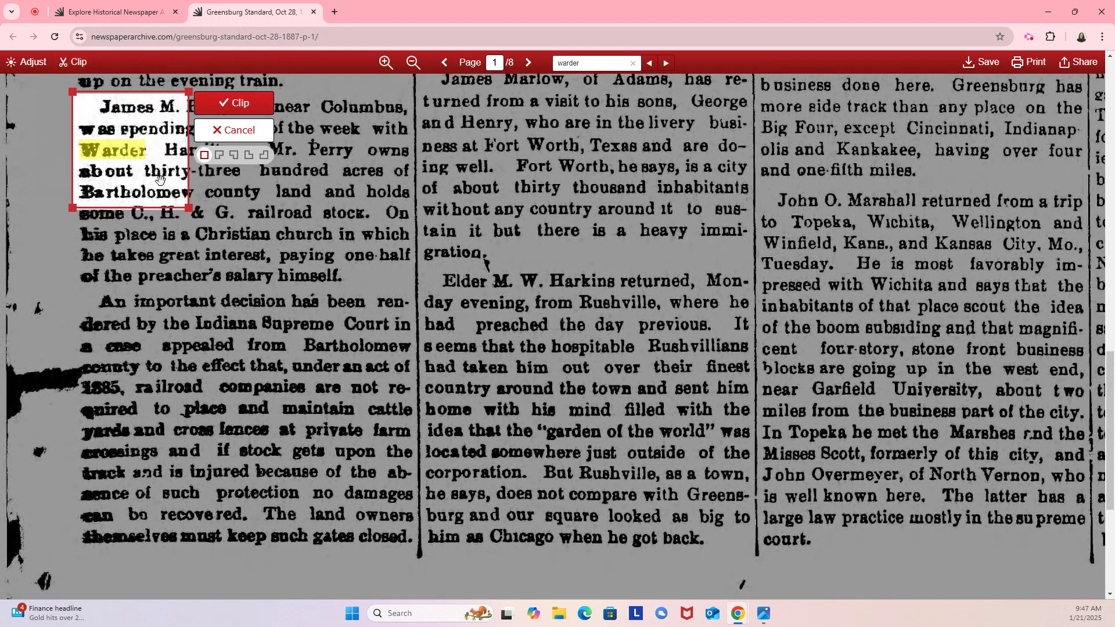
pyautogui.moveTo(187, 206); pyautogui.dragTo(416, 291)
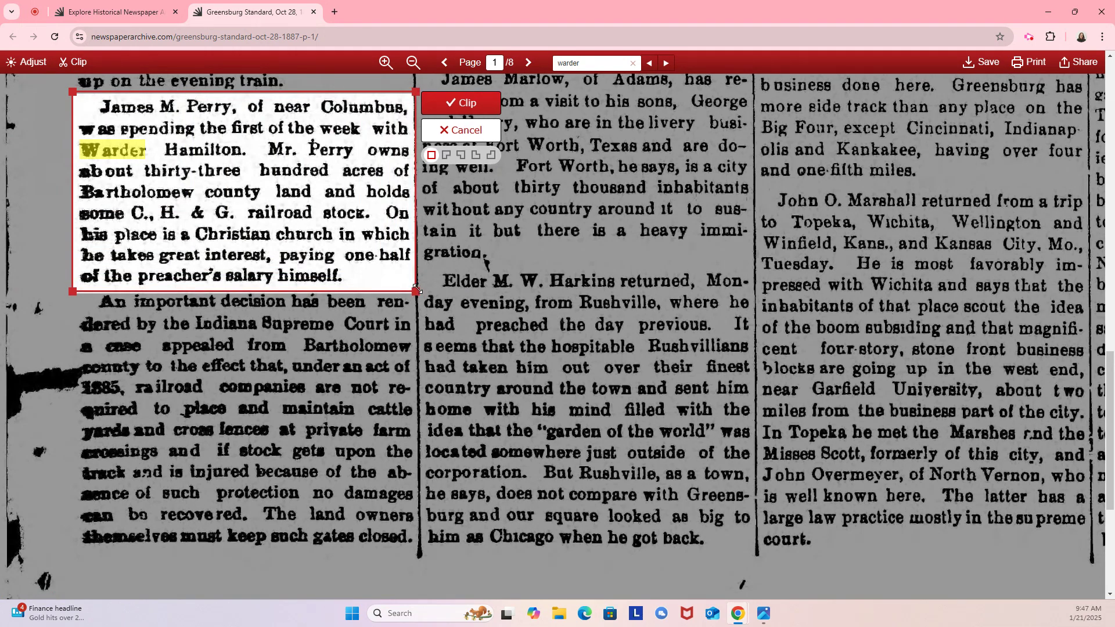
pyautogui.click(460, 103)
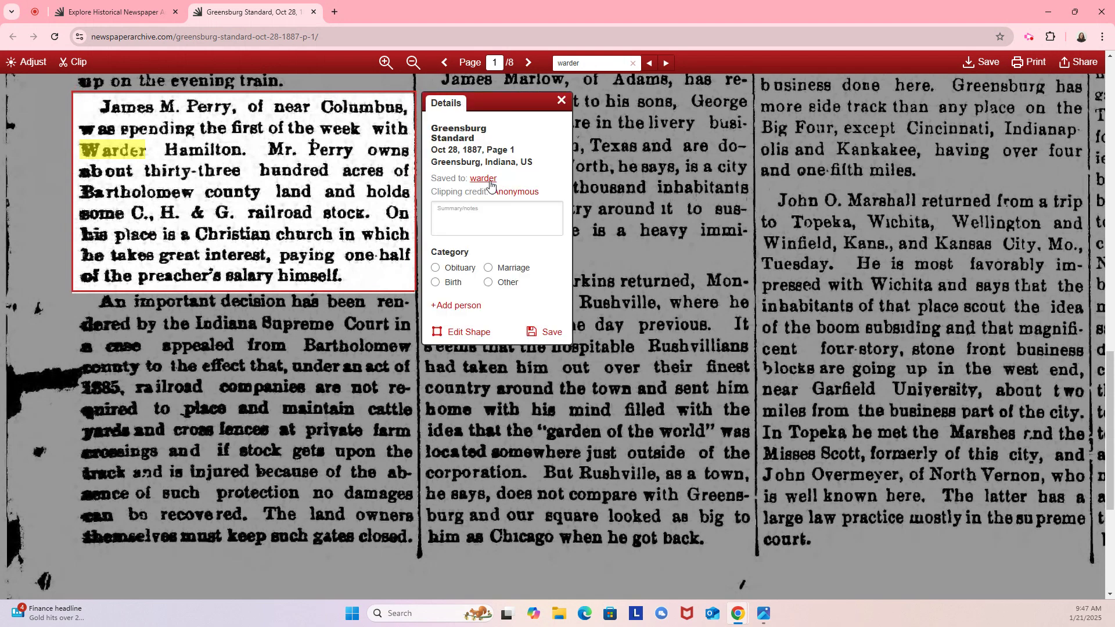
pyautogui.click(489, 178)
pyautogui.write('W')
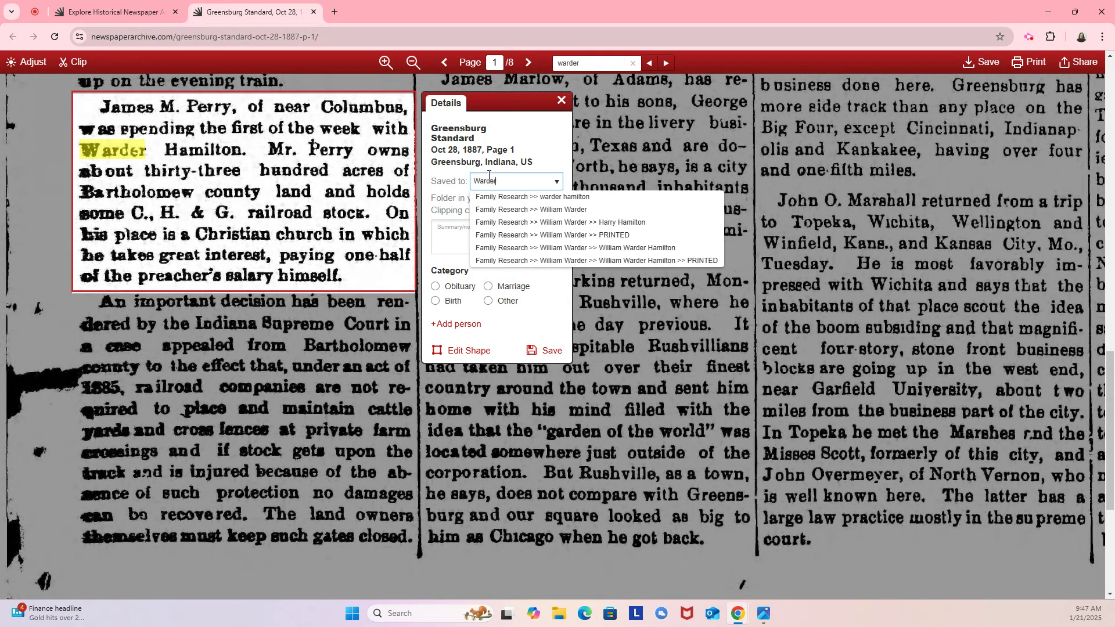
pyautogui.write('arder')
pyautogui.click(517, 197)
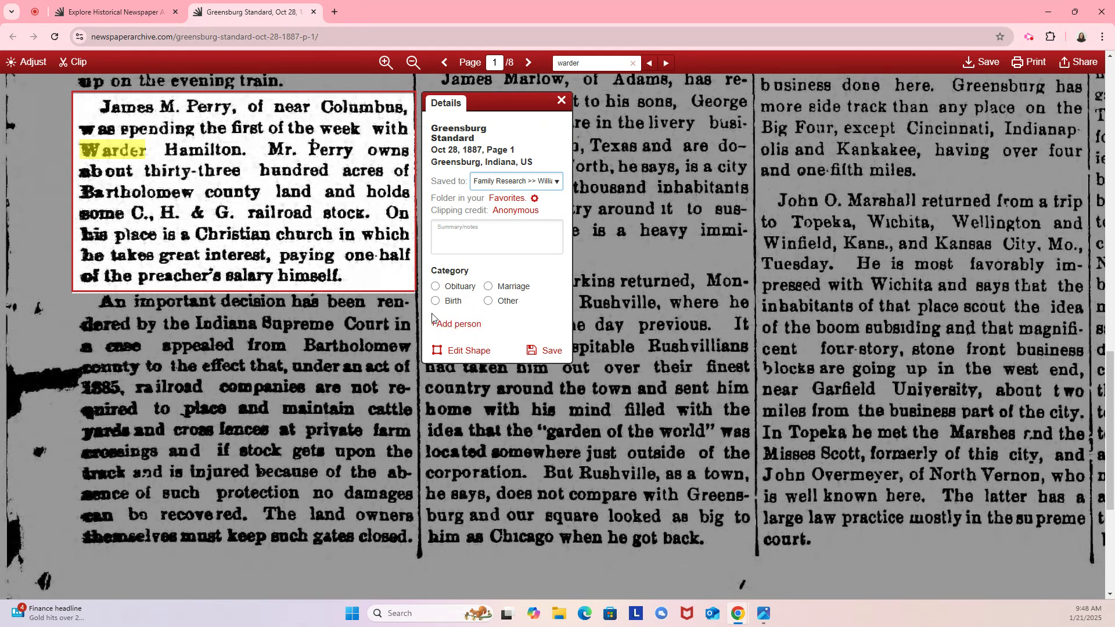
pyautogui.click(463, 325)
pyautogui.click(468, 340)
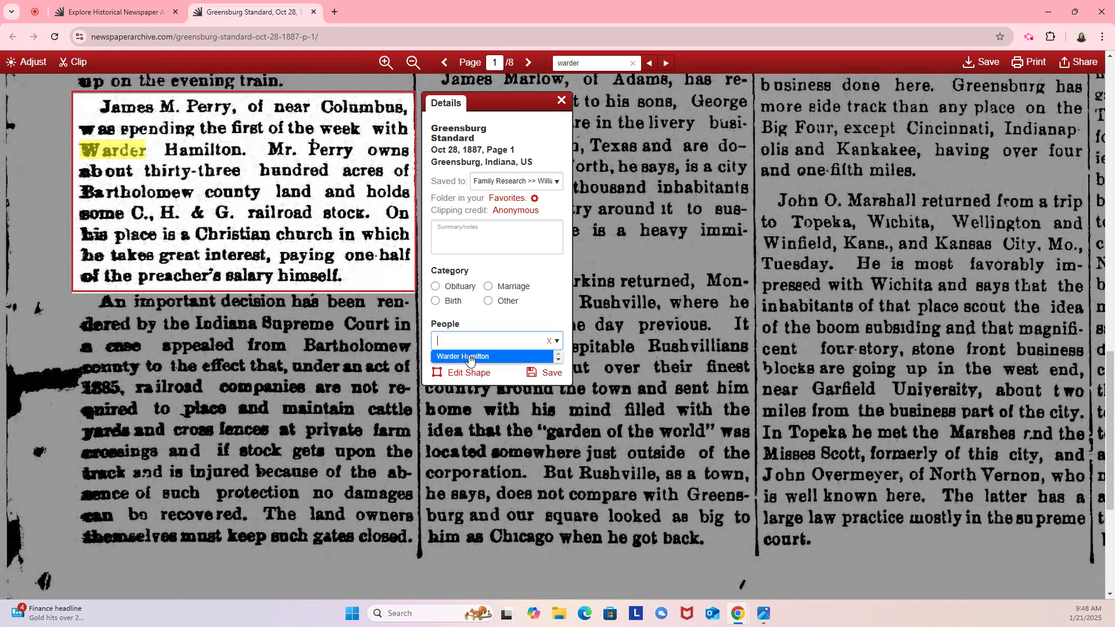
pyautogui.click(469, 358)
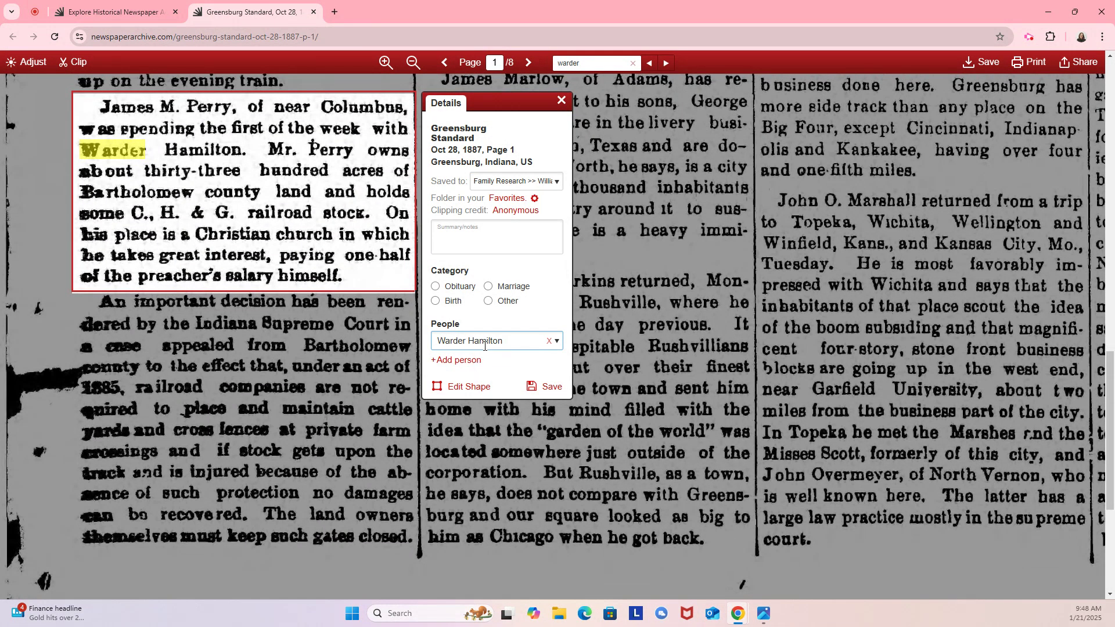
pyautogui.click(557, 386)
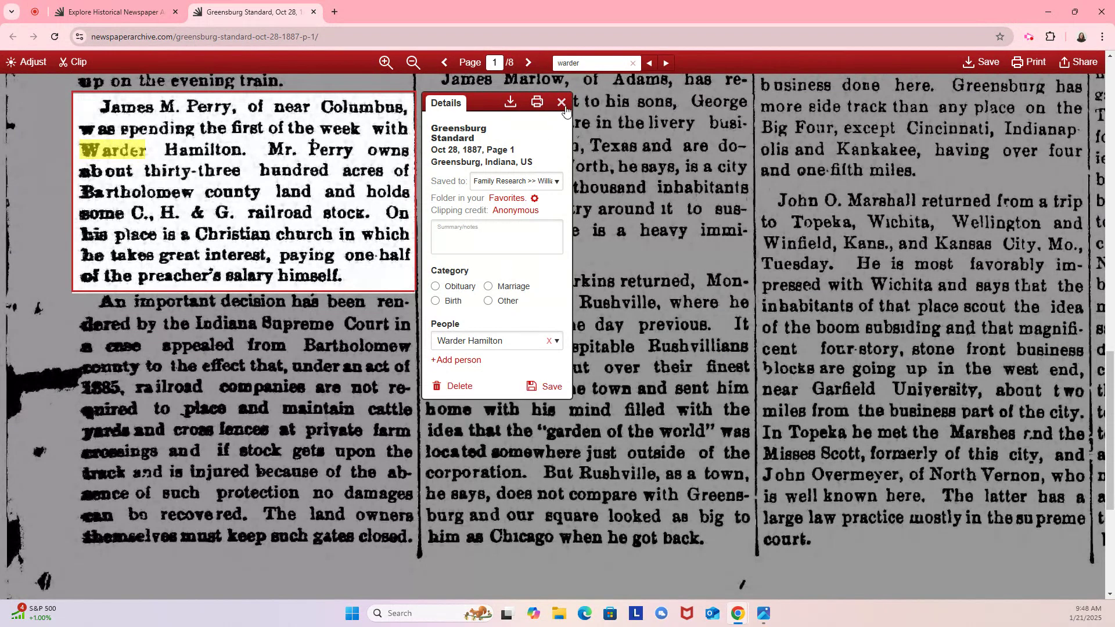
pyautogui.click(561, 103)
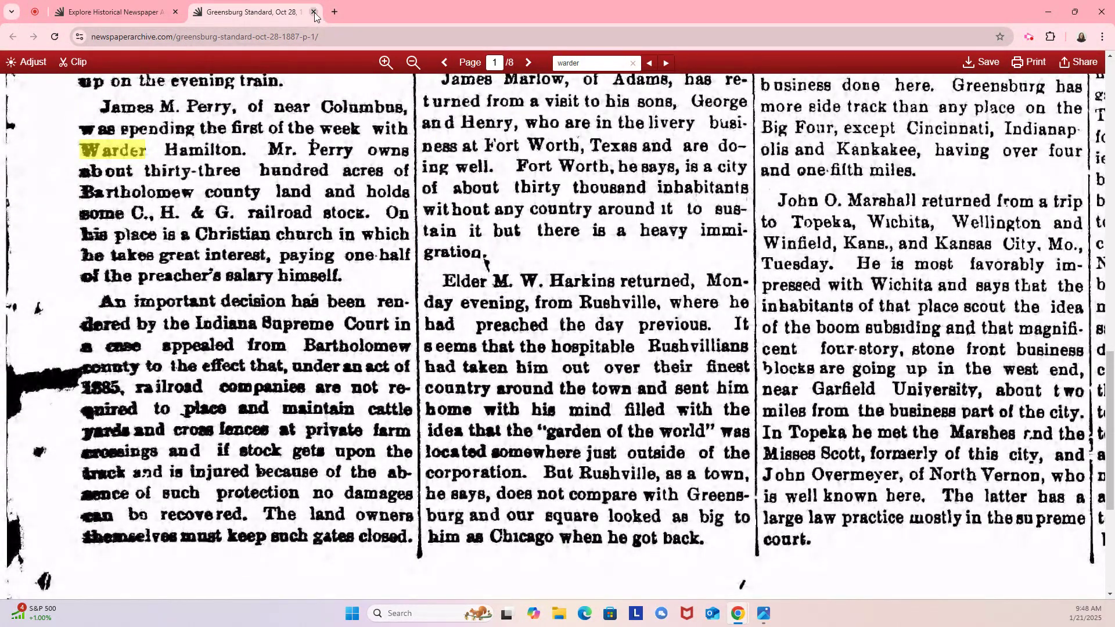
# Close the newspaper page, refresh People, and check Warder Hamilton's two clippings.
pyautogui.click(313, 12)
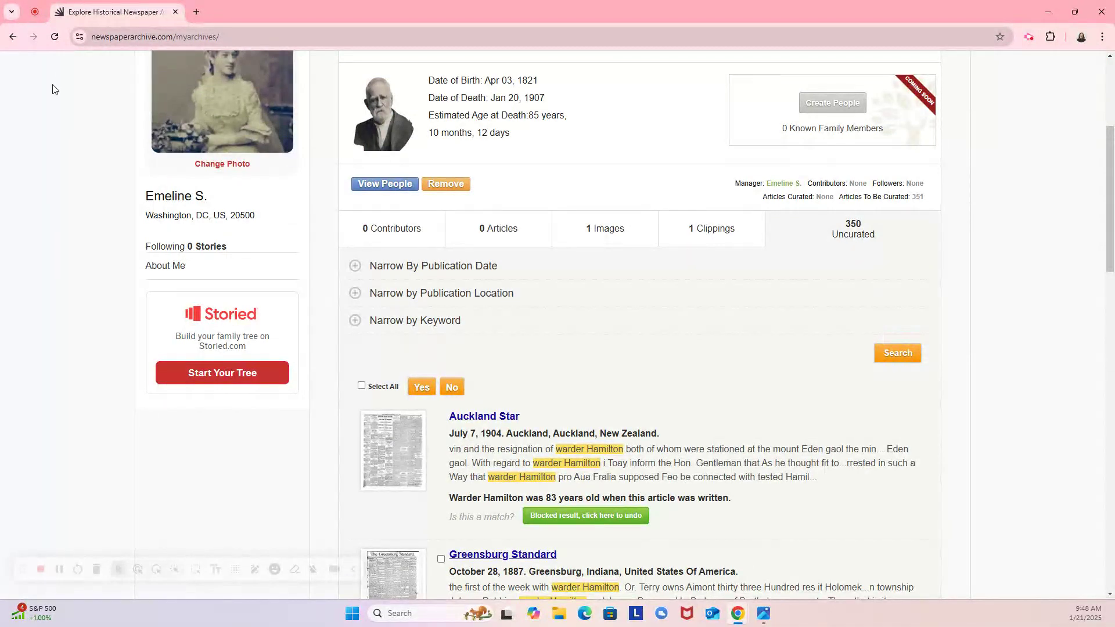
pyautogui.click(54, 37)
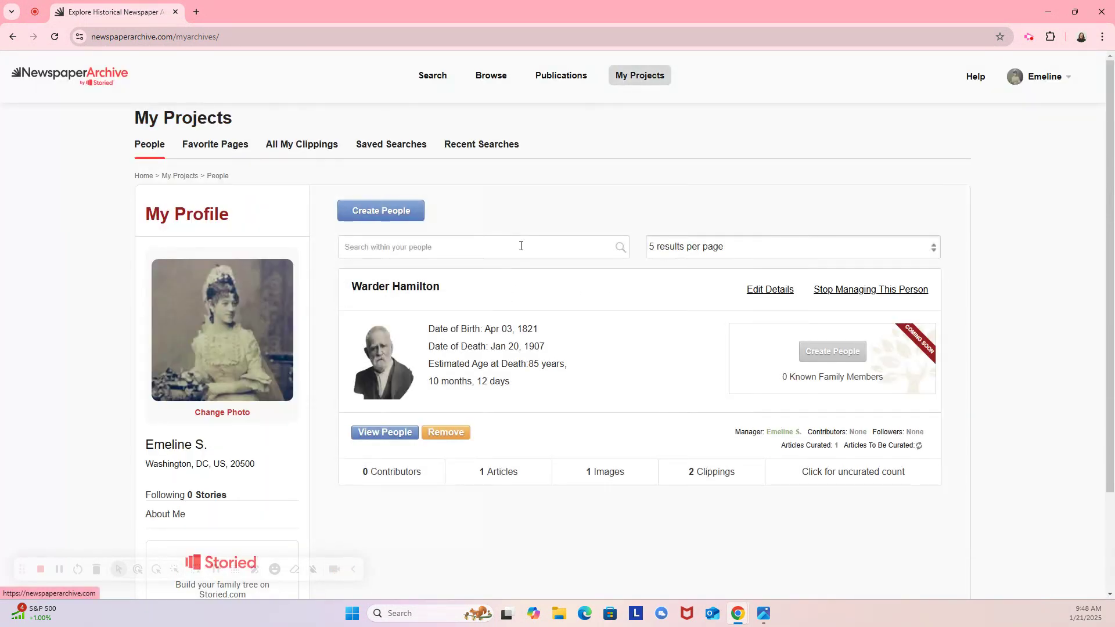
pyautogui.scroll(-3, 524, 241)
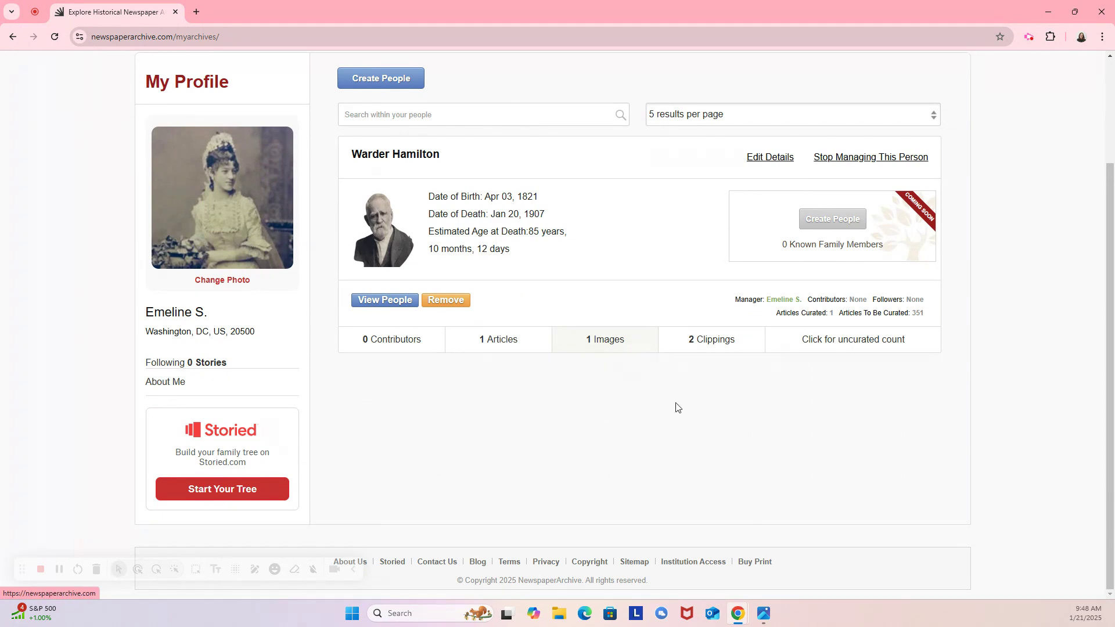
pyautogui.click(734, 347)
pyautogui.scroll(-3, 727, 346)
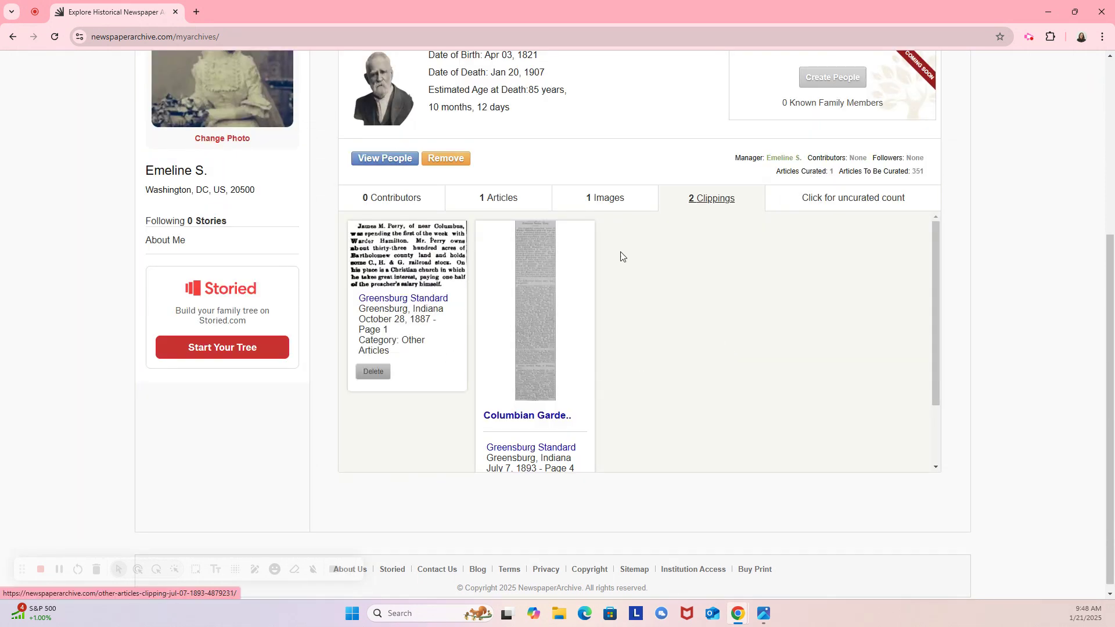
pyautogui.click(853, 201)
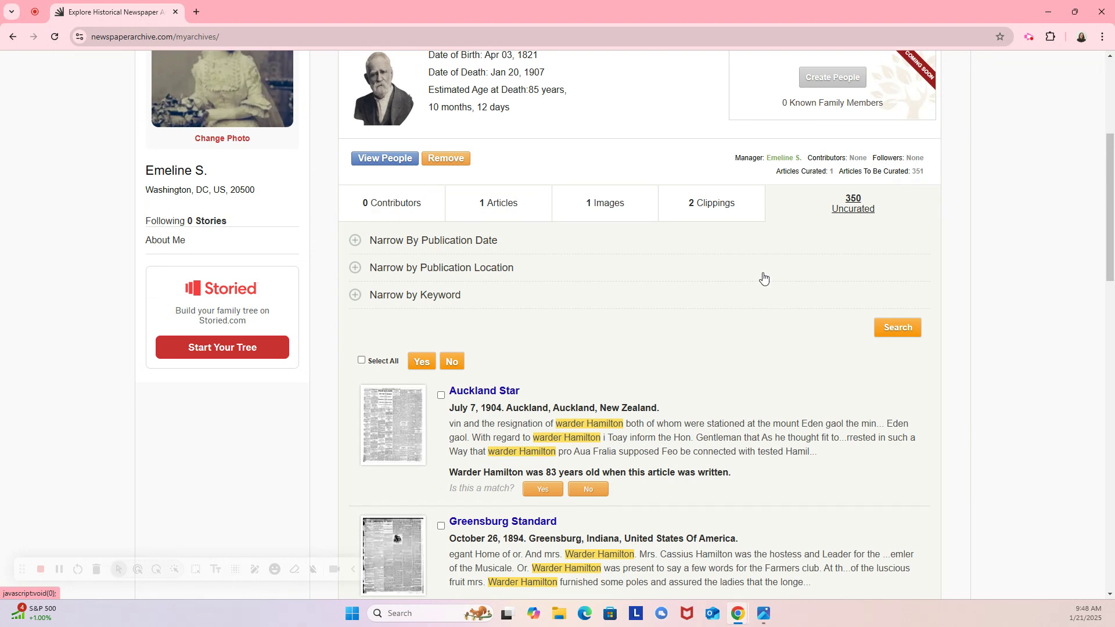
pyautogui.scroll(-1, 762, 279)
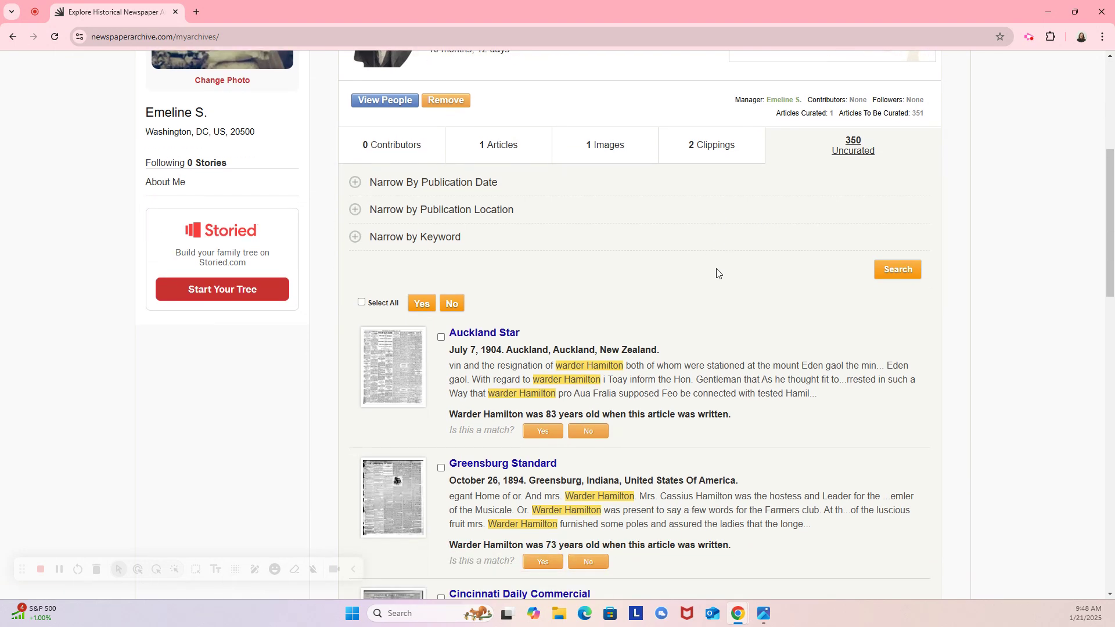
pyautogui.click(599, 439)
pyautogui.scroll(-6, 720, 430)
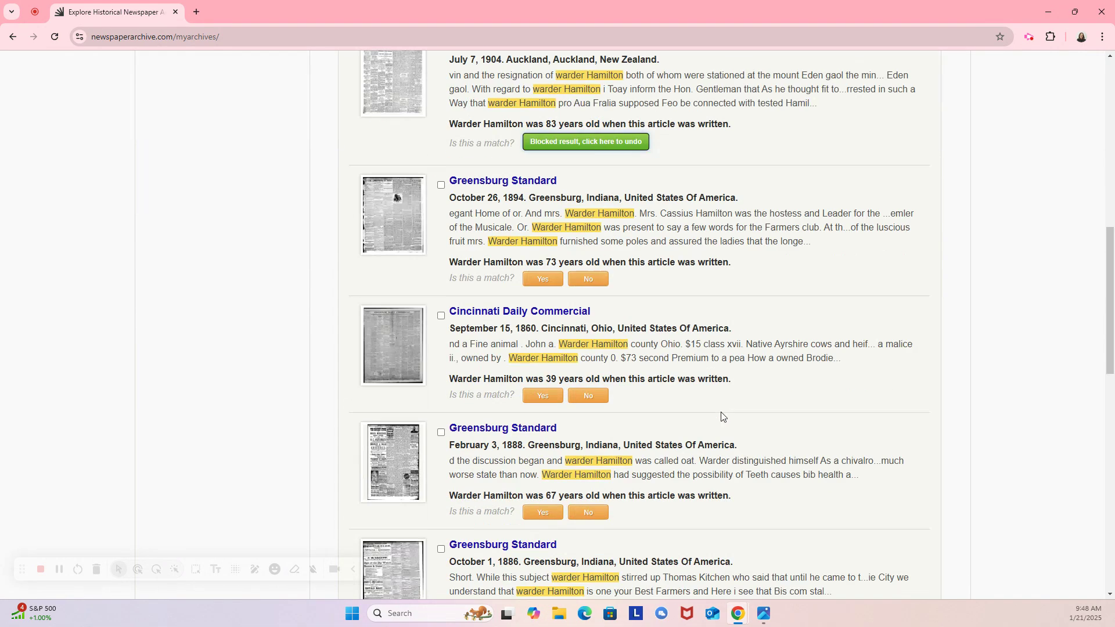
pyautogui.scroll(-6, 572, 455)
pyautogui.scroll(-8, 572, 440)
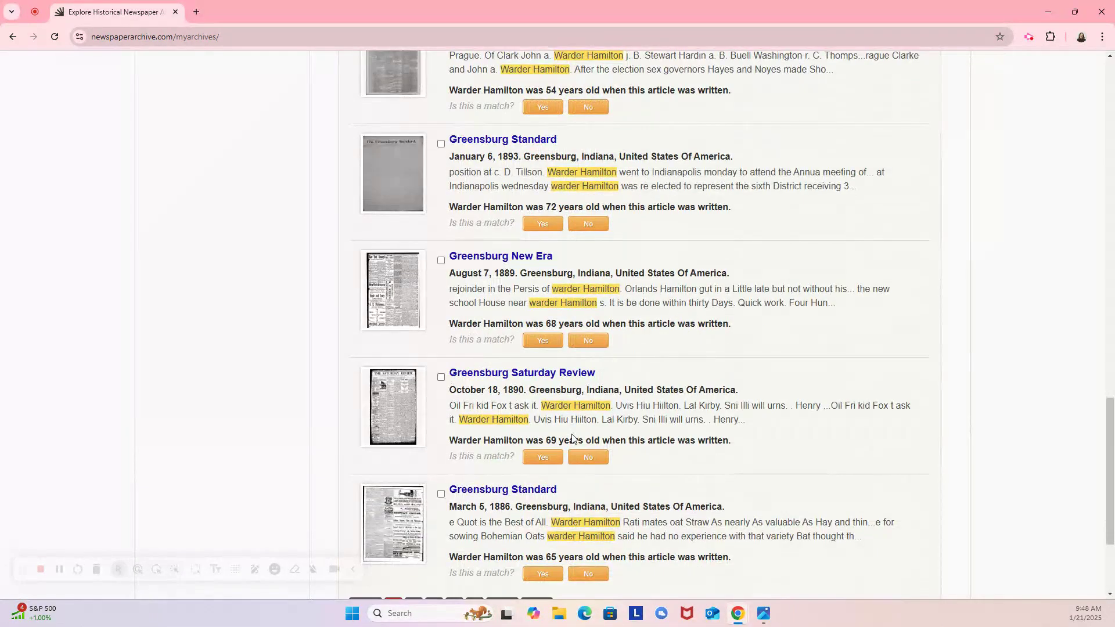
pyautogui.scroll(12, 569, 437)
pyautogui.scroll(8, 838, 447)
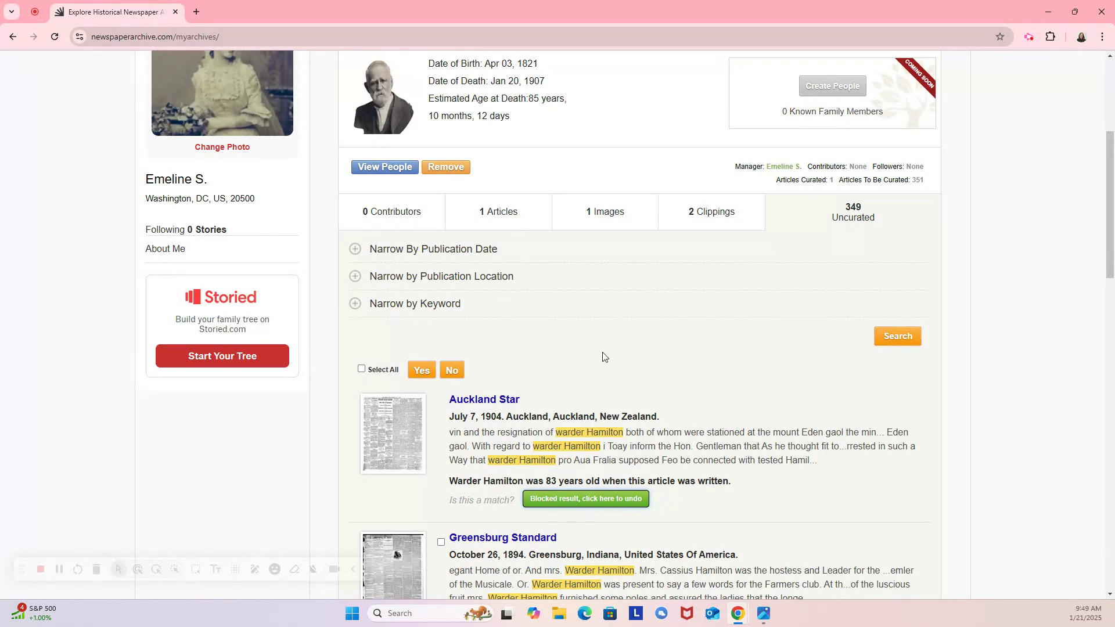
pyautogui.scroll(3, 601, 357)
pyautogui.scroll(1, 599, 374)
pyautogui.scroll(-2, 592, 377)
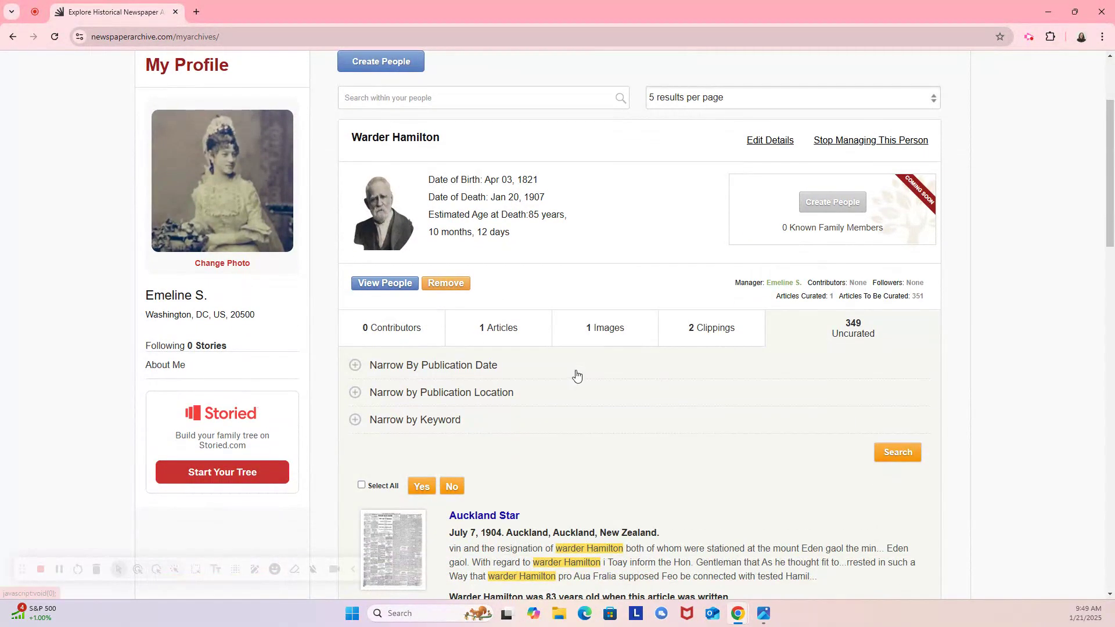
pyautogui.scroll(1, 572, 379)
pyautogui.scroll(1, 569, 380)
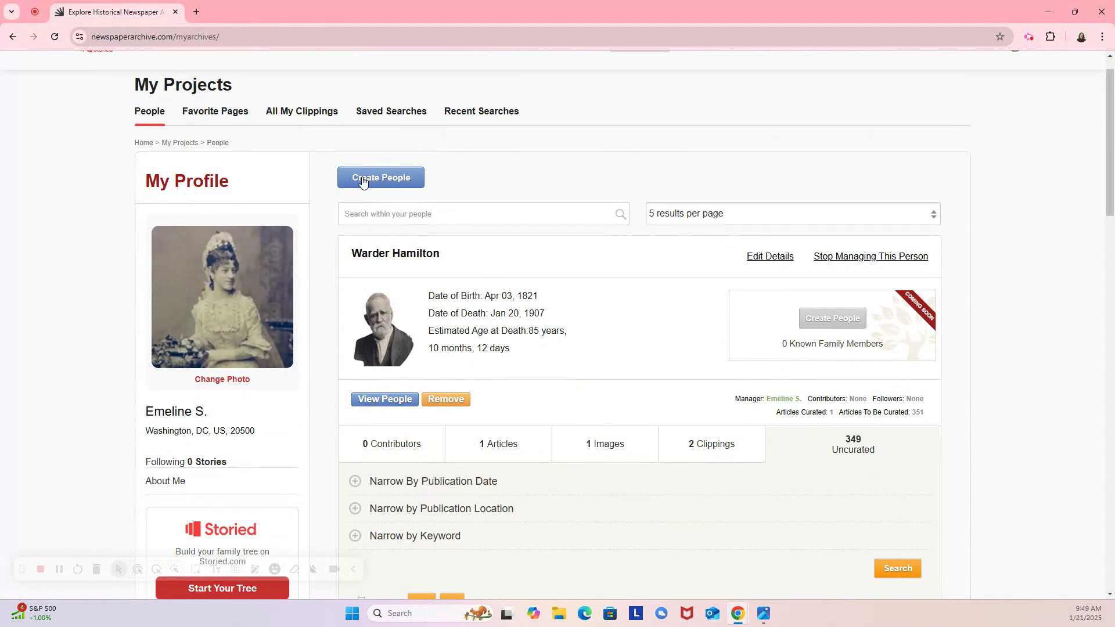
pyautogui.scroll(1, 411, 248)
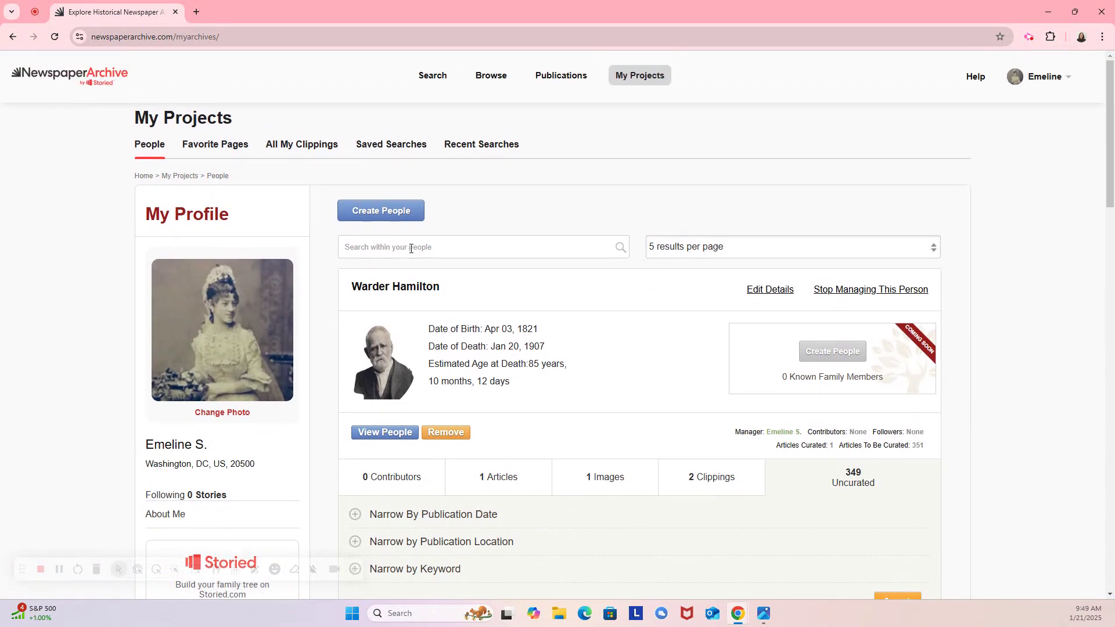
# Return home via the logo and open My Projects > People > Create People.
pyautogui.click(105, 79)
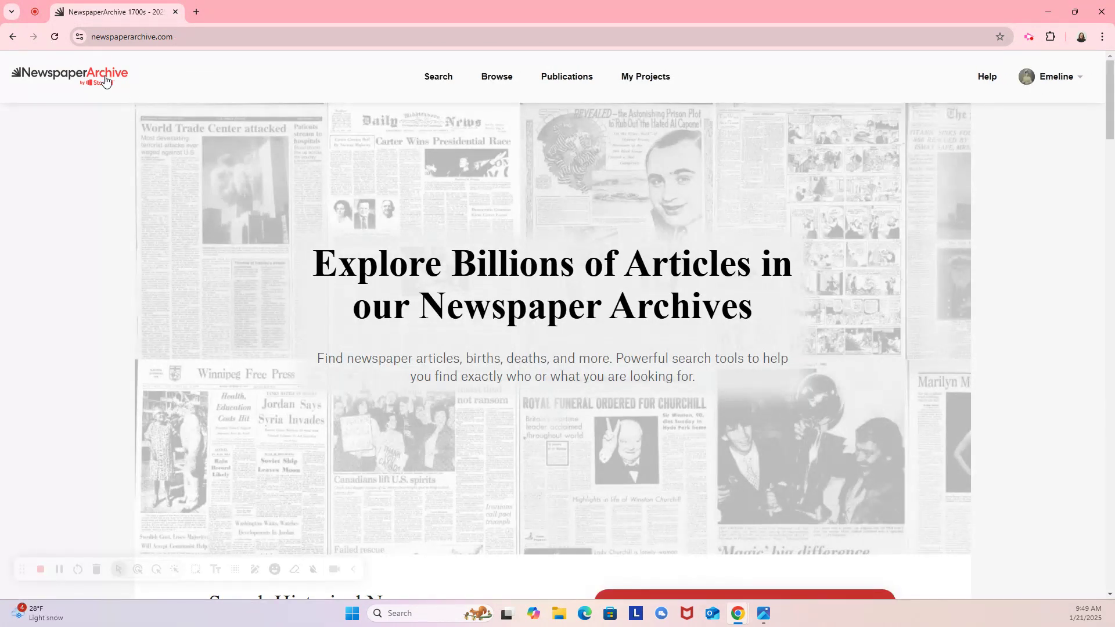
pyautogui.click(650, 83)
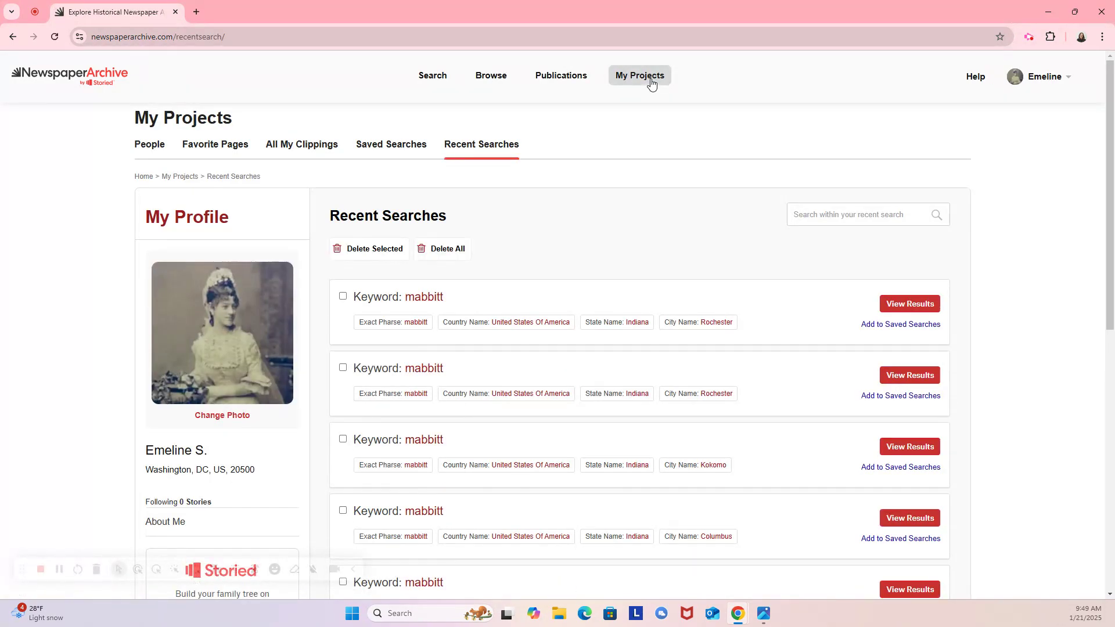
pyautogui.click(146, 150)
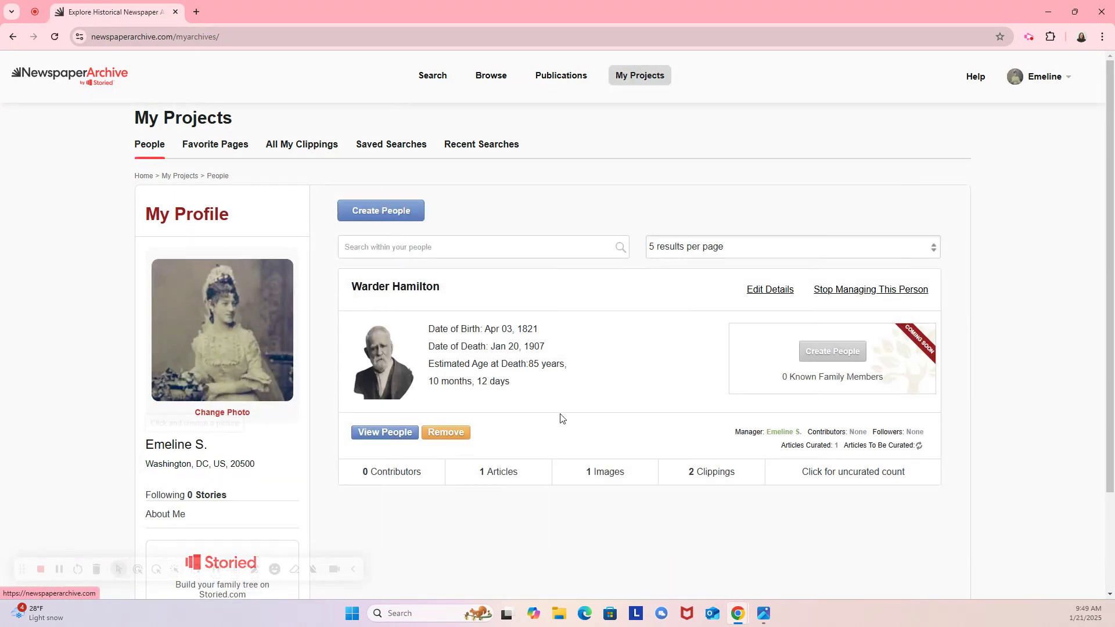
pyautogui.click(372, 212)
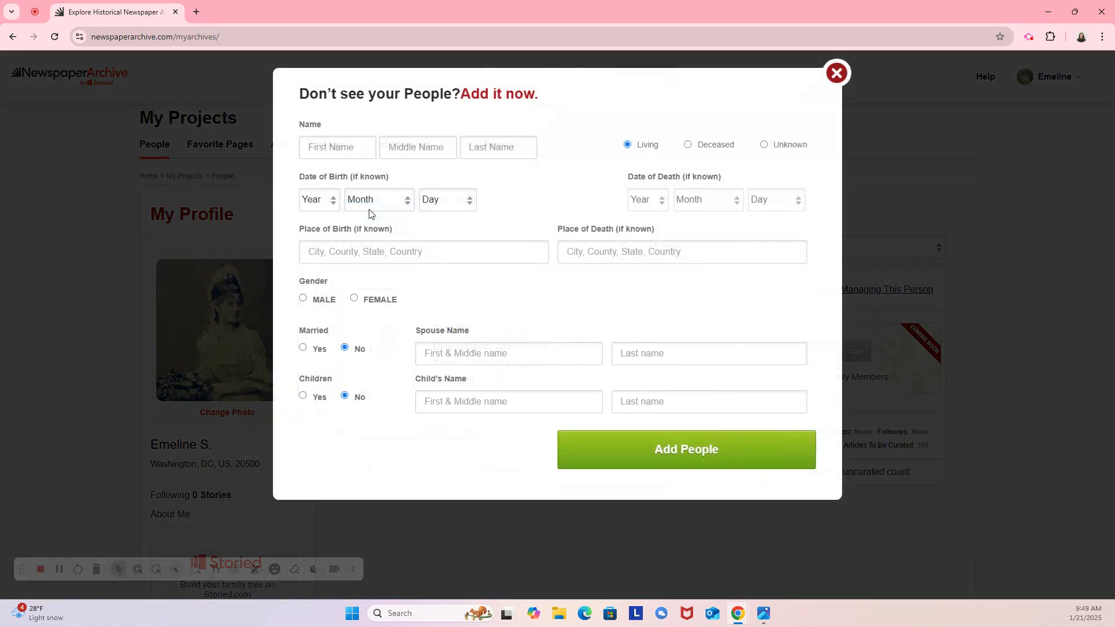
# Enter the name Brutus Hamilton and mark him as deceased.
pyautogui.click(355, 147)
pyautogui.write('Brutus`')
pyautogui.press('Tab')
pyautogui.hotkey('shift', 'Tab')
pyautogui.write('BH')
pyautogui.press('Tab')
pyautogui.press('Tab')
pyautogui.write('Ha')
pyautogui.click(699, 147)
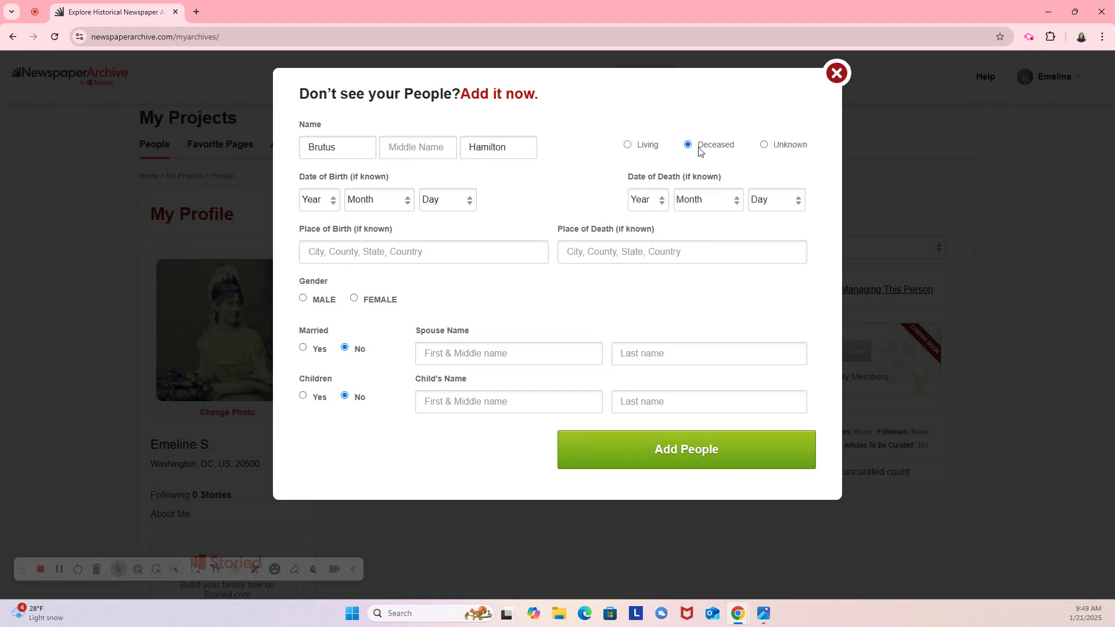
# Set the birth date to July 13, 1847.
pyautogui.click(323, 205)
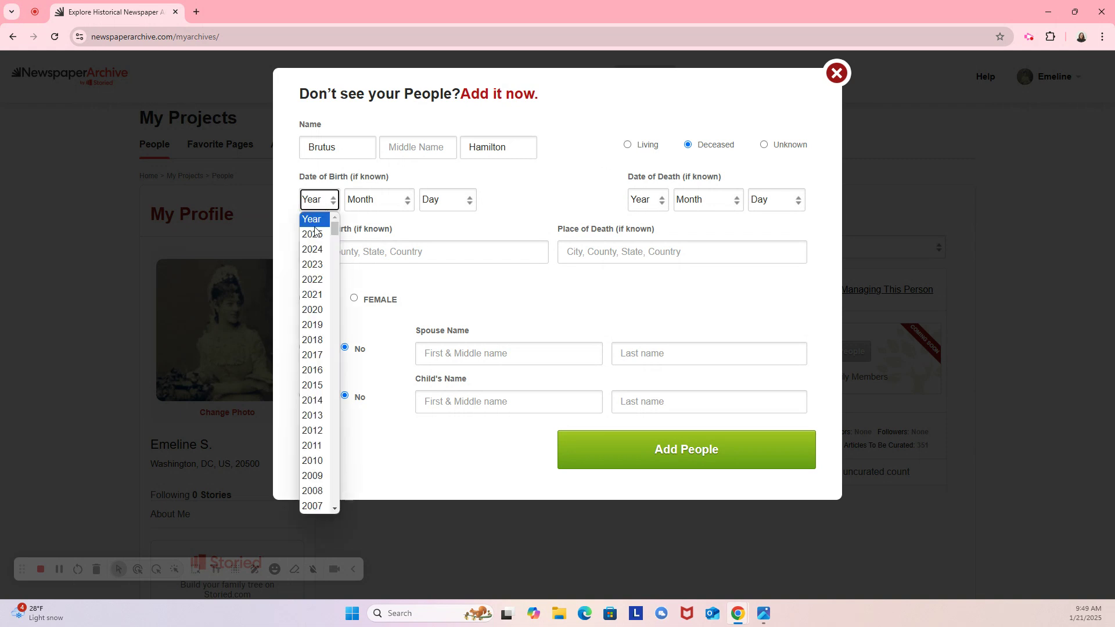
pyautogui.write('1847')
pyautogui.click(393, 206)
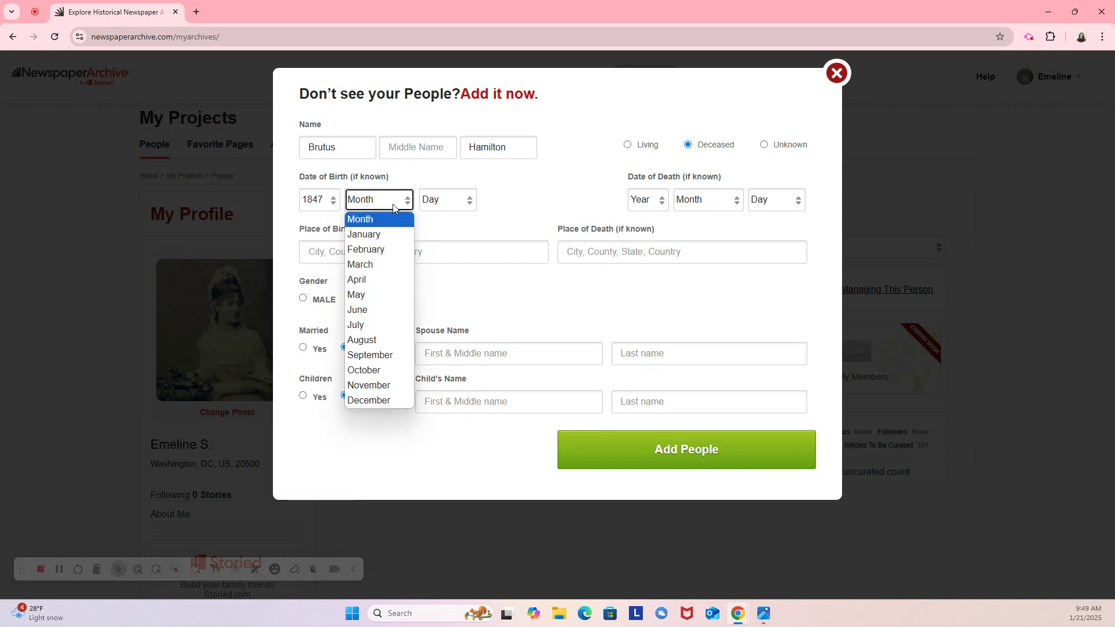
pyautogui.click(372, 324)
pyautogui.click(432, 201)
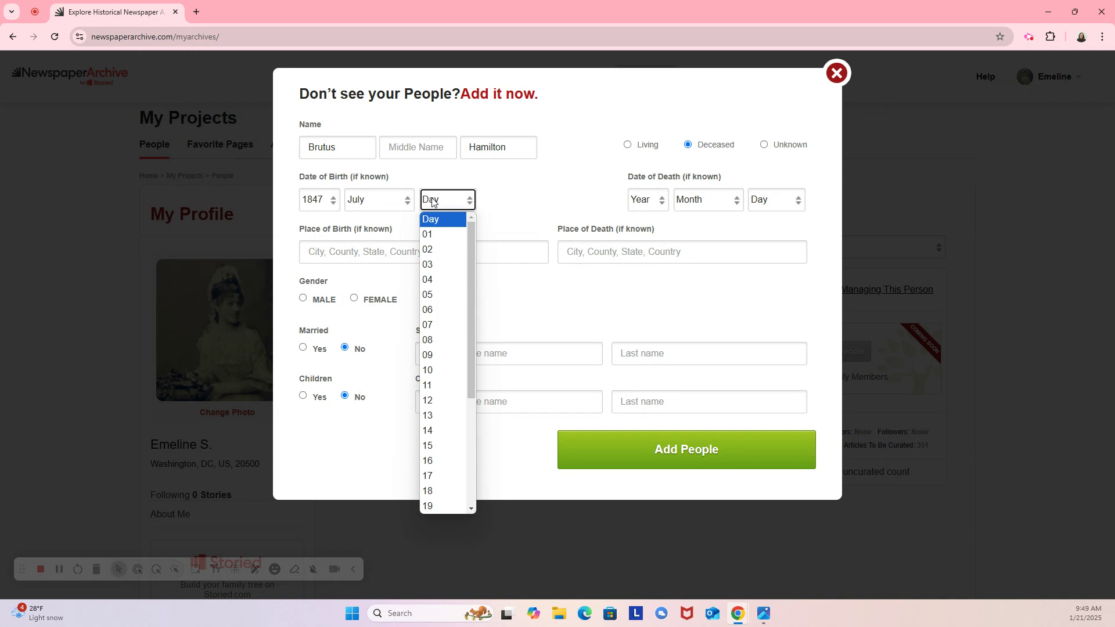
pyautogui.click(441, 415)
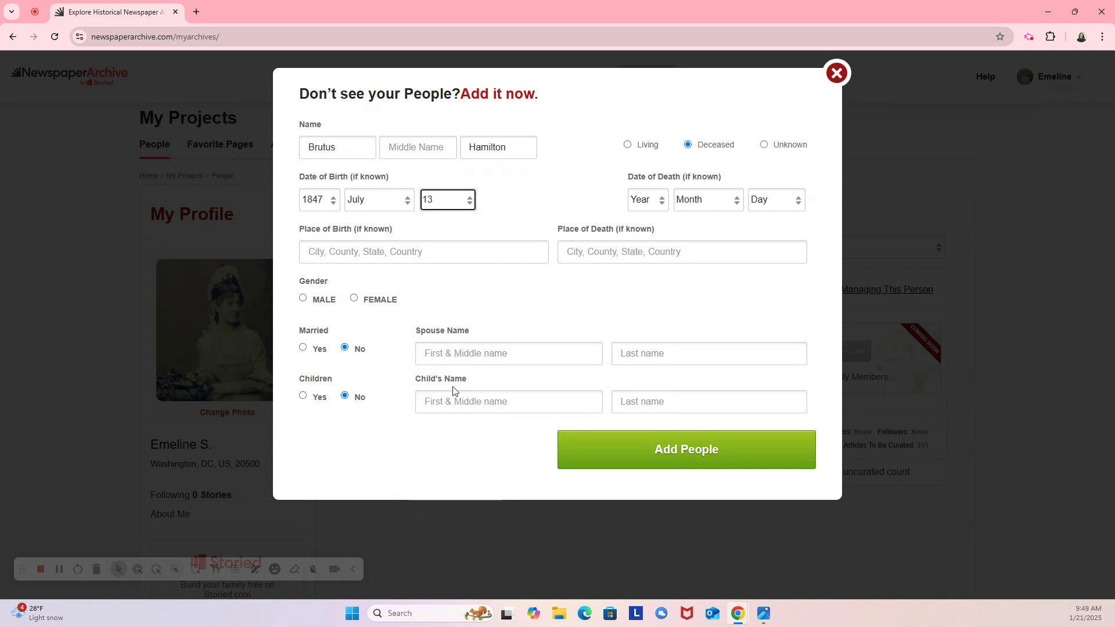
# Set the death date to September 17, 1903.
pyautogui.click(649, 200)
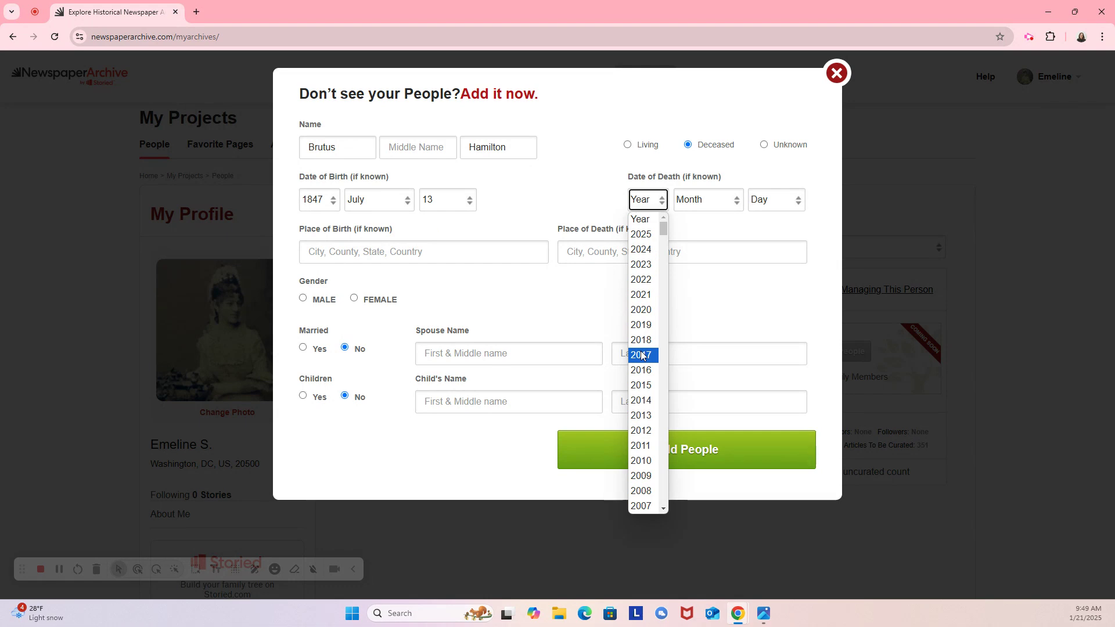
pyautogui.click(648, 203)
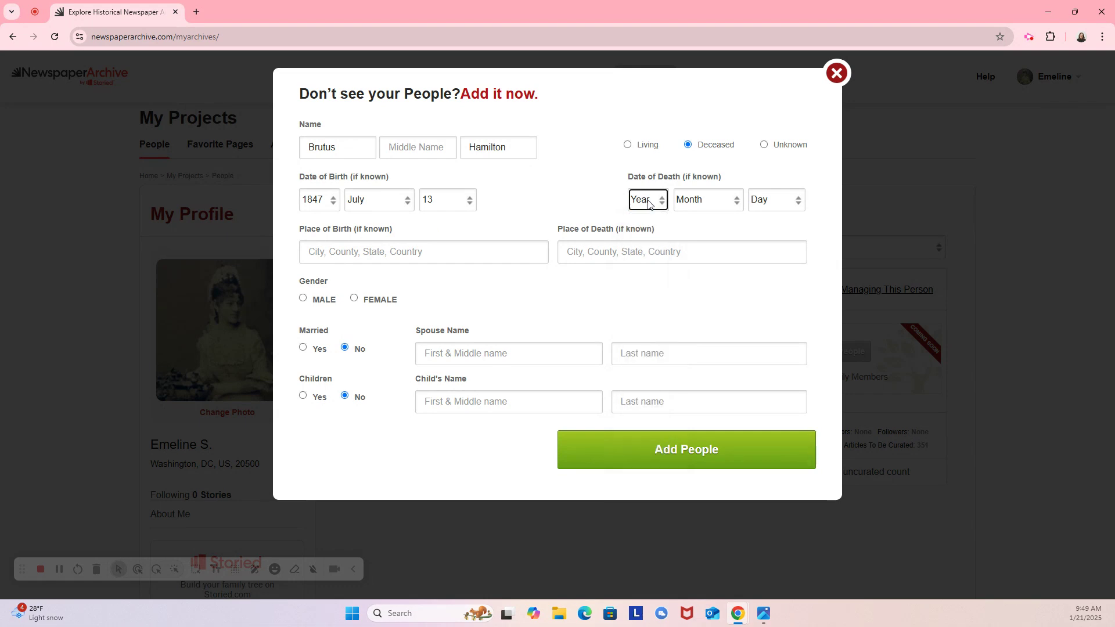
pyautogui.write('1990')
pyautogui.click(702, 205)
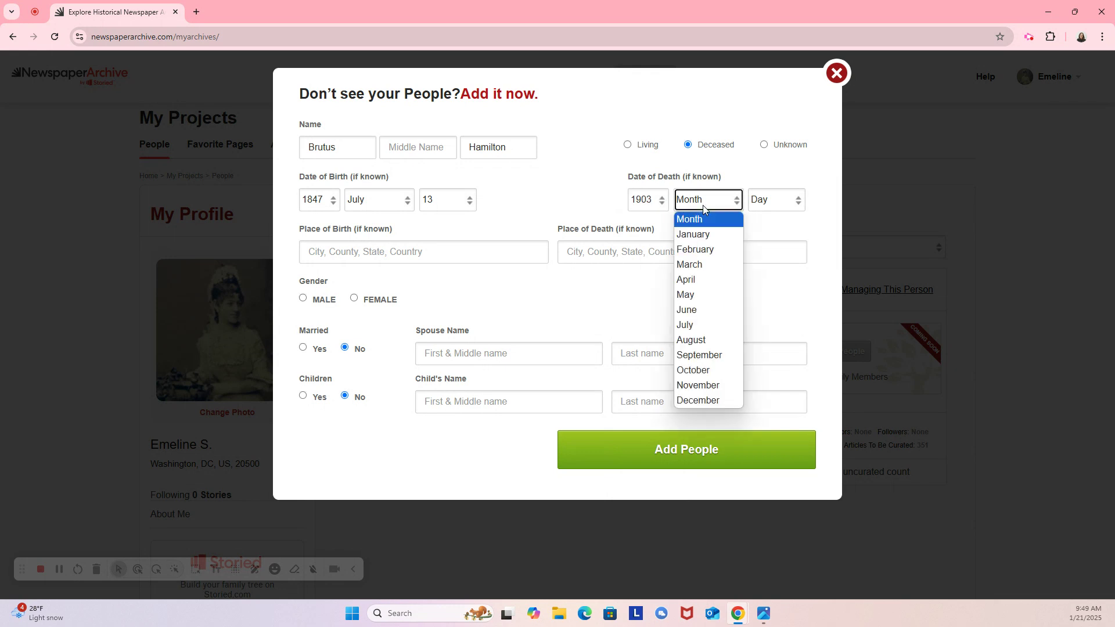
pyautogui.write('s')
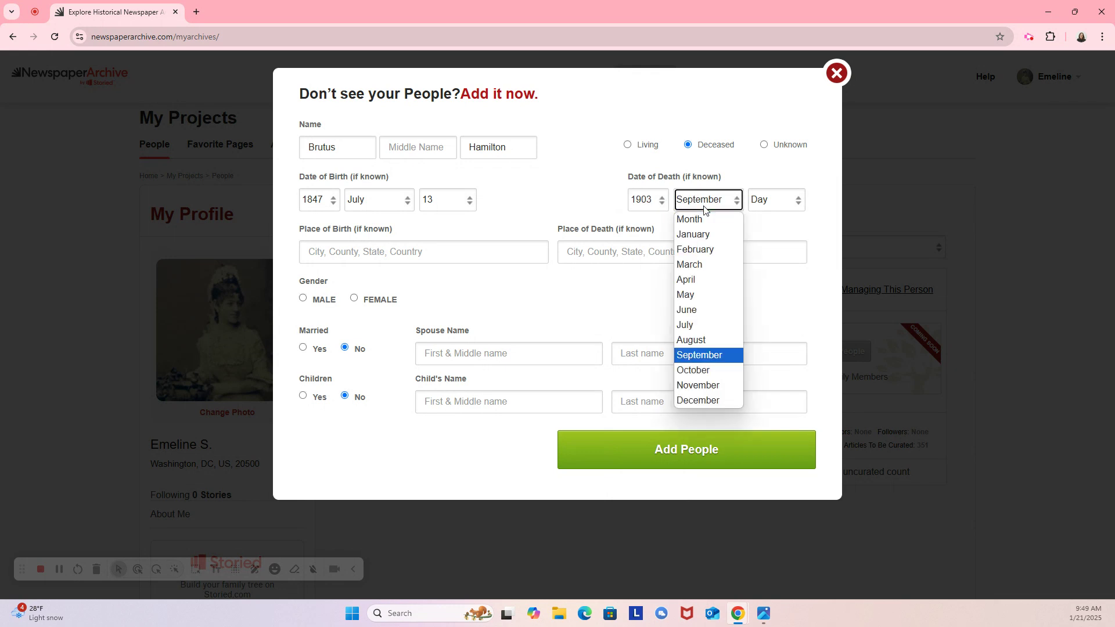
pyautogui.click(775, 199)
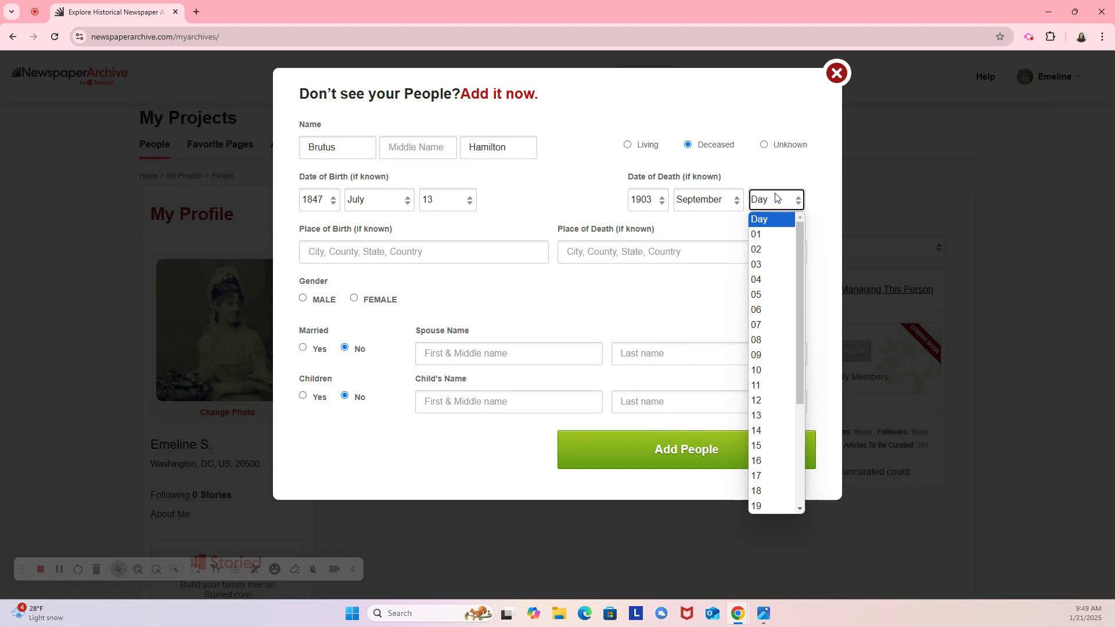
pyautogui.write('19')
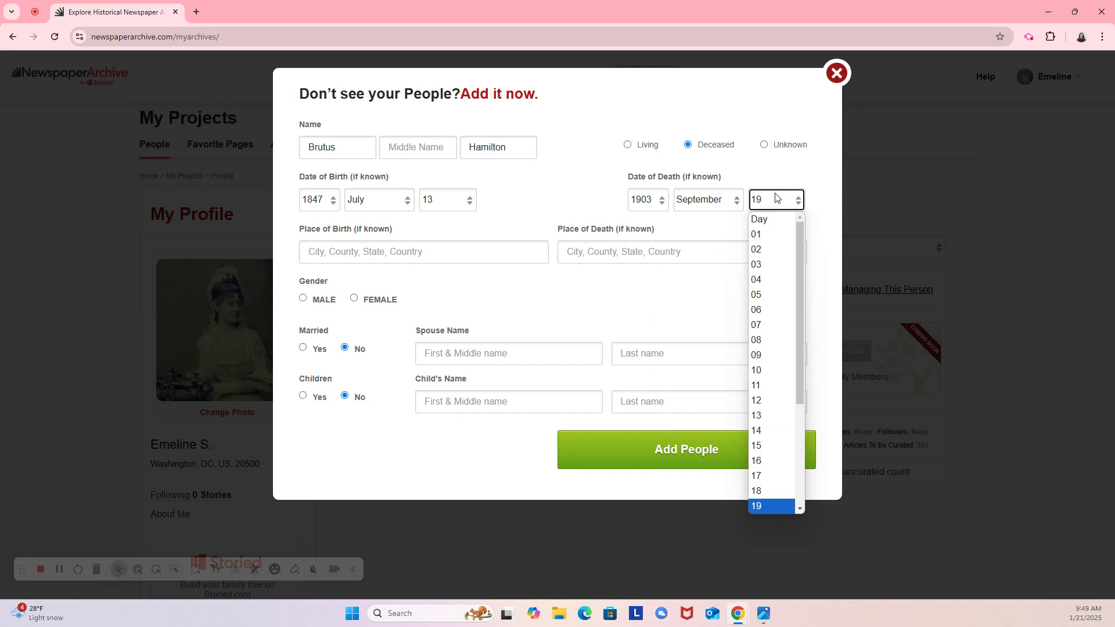
pyautogui.write('17')
pyautogui.press('Return')
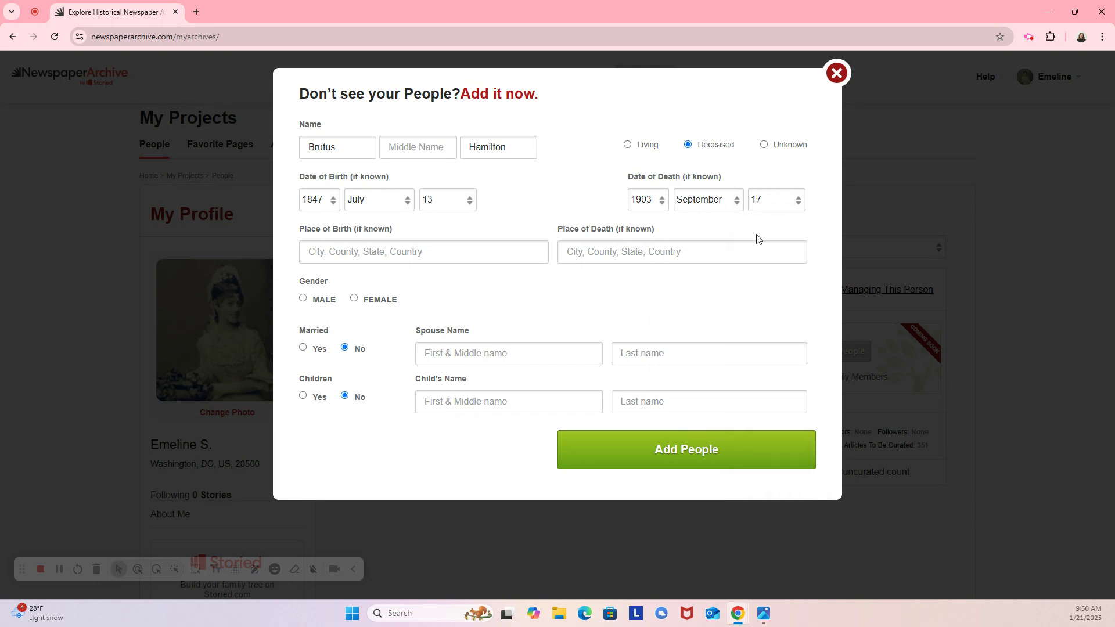
# Enter Greensburg, Indiana as birth and death place, choose Male, and add the person.
pyautogui.click(383, 252)
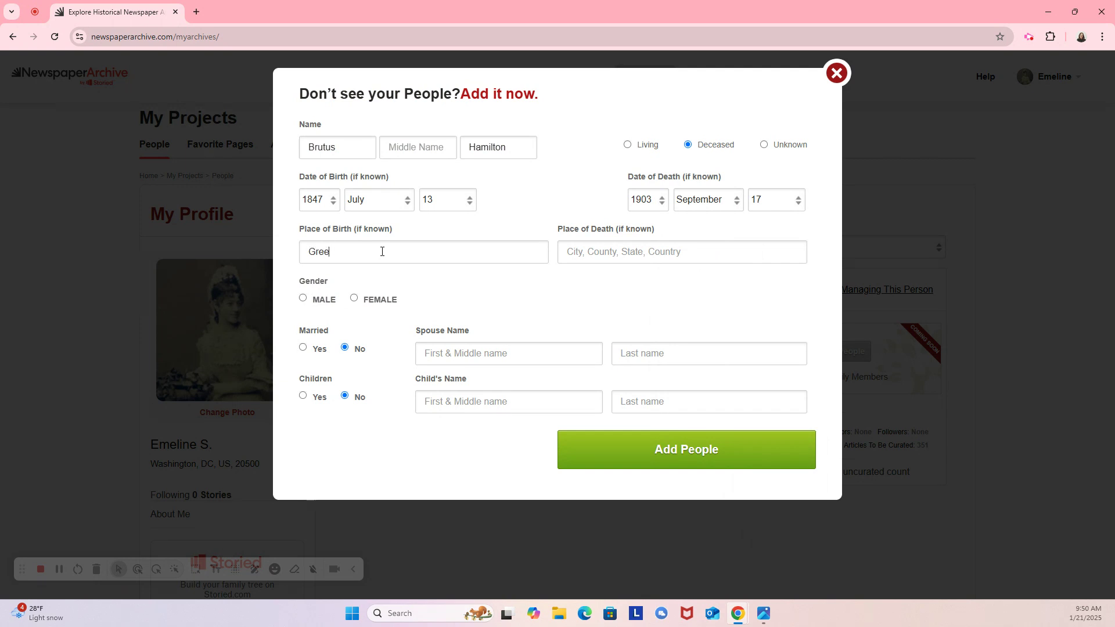
pyautogui.write('Greensburg, Indiana')
pyautogui.click(575, 253)
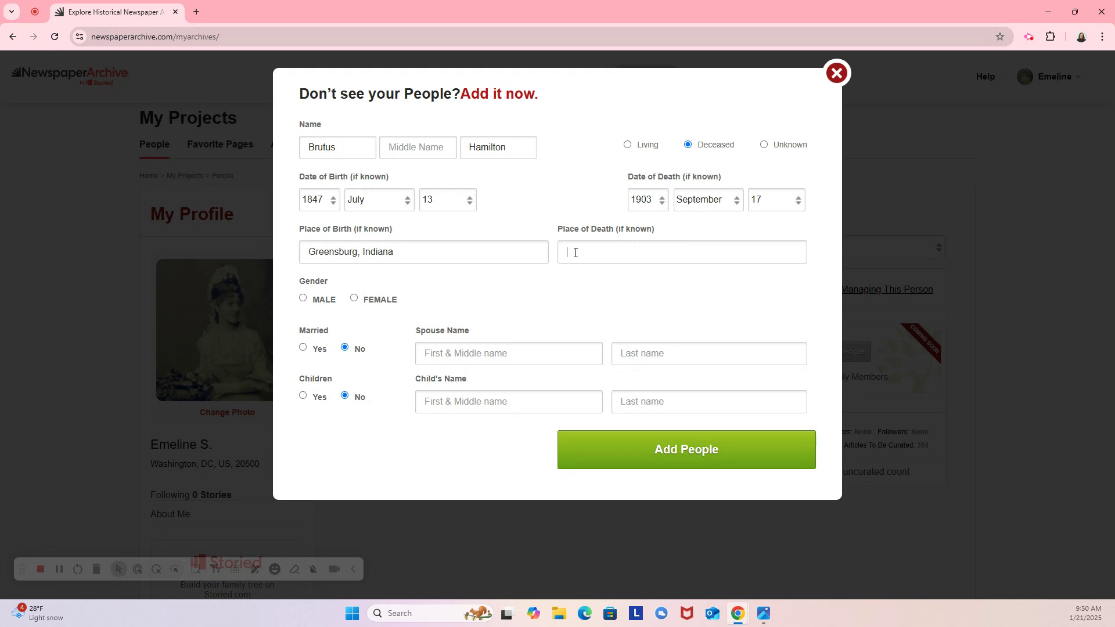
pyautogui.write('Greensburg, Indiana')
pyautogui.click(303, 298)
pyautogui.click(680, 452)
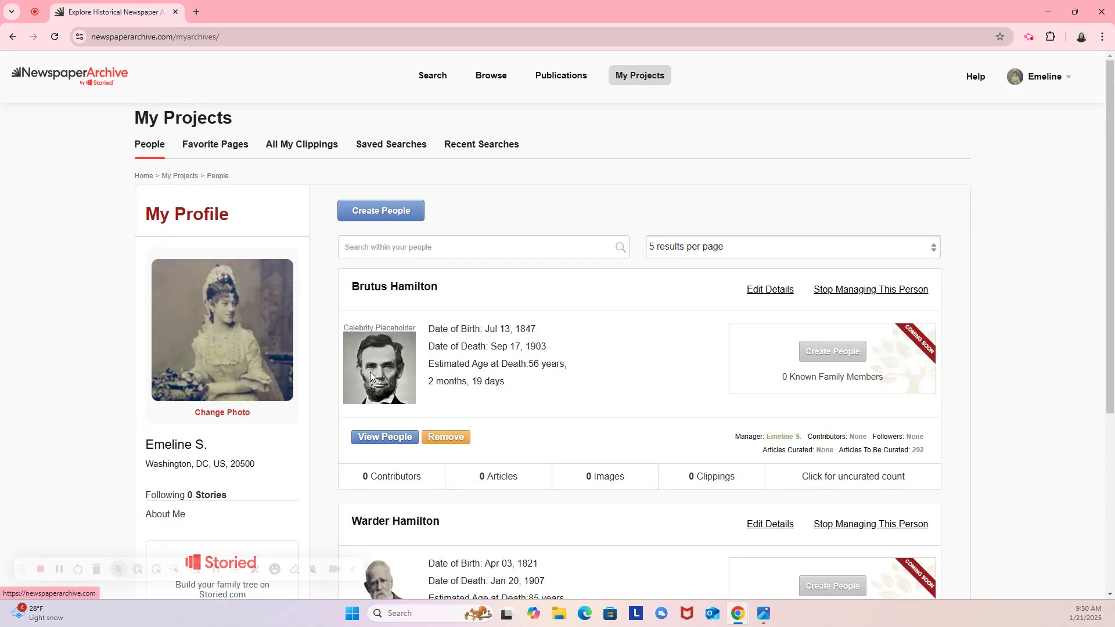
# Load Brutus Hamilton's 292 uncurated matches and open the August 30, 1893 Greensburg New Era page.
pyautogui.scroll(-5, 369, 371)
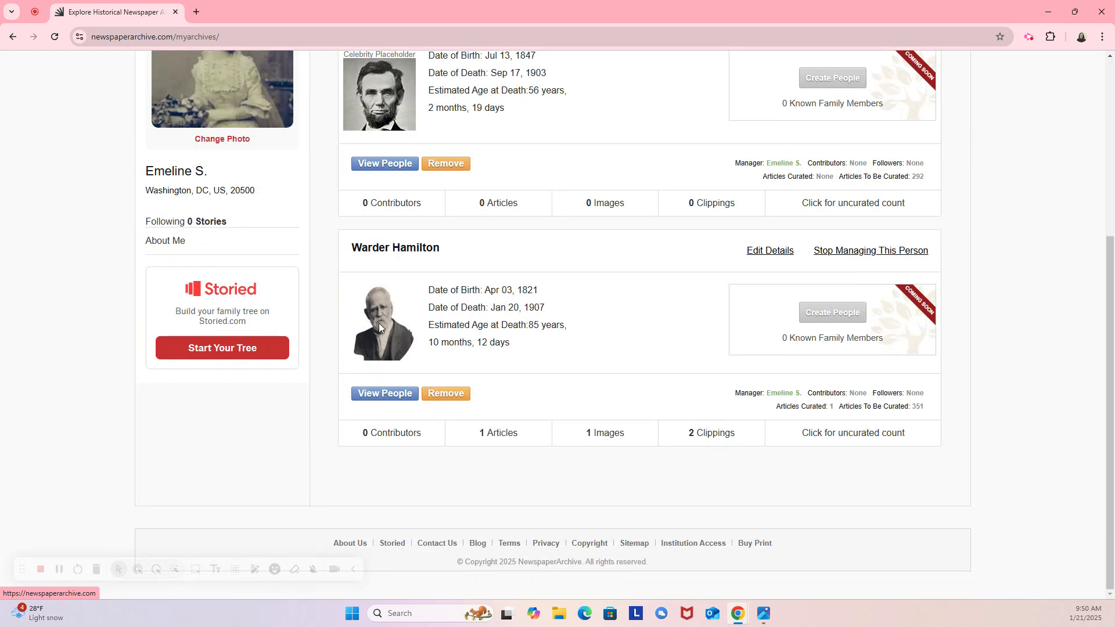
pyautogui.scroll(4, 383, 334)
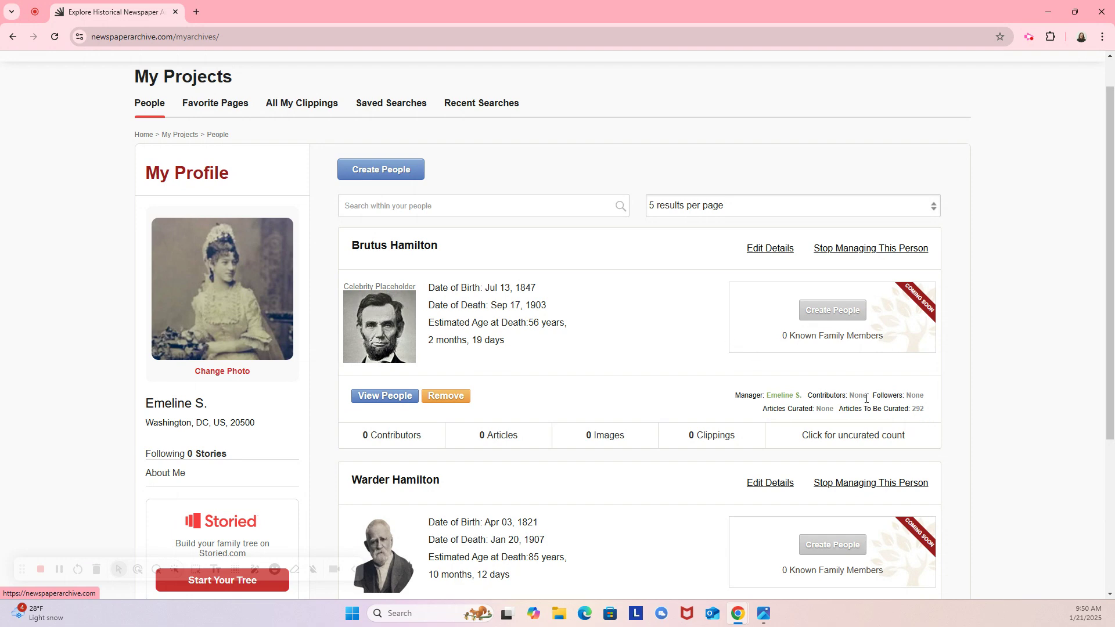
pyautogui.click(847, 441)
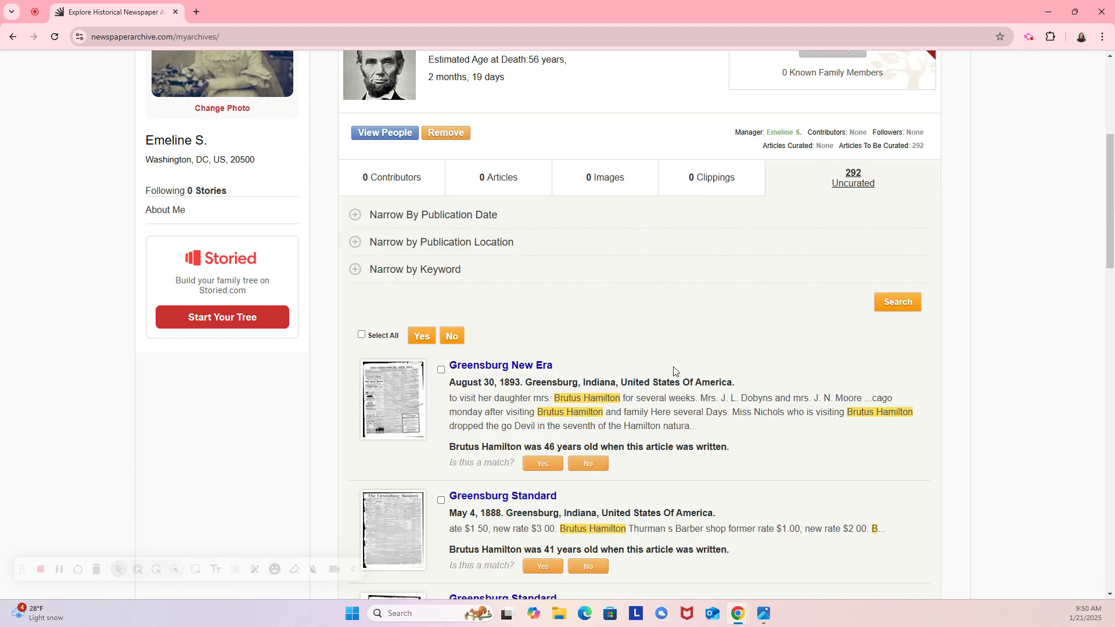
pyautogui.scroll(-2, 673, 369)
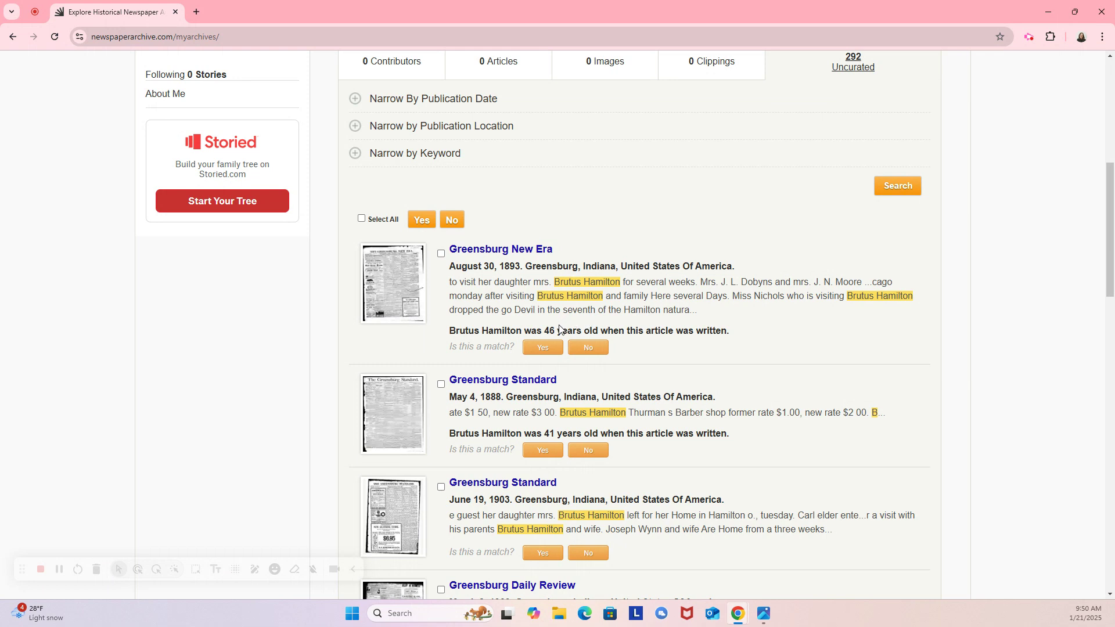
pyautogui.click(506, 251)
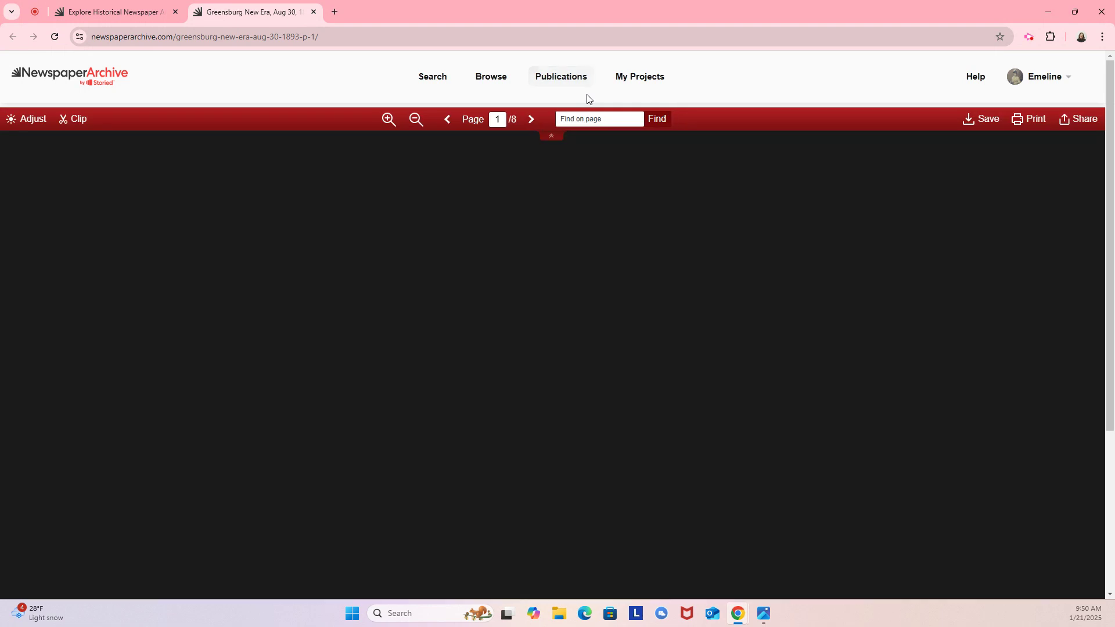
# Search the Greensburg New Era page for 'brutus' to highlight his mentions.
pyautogui.click(583, 114)
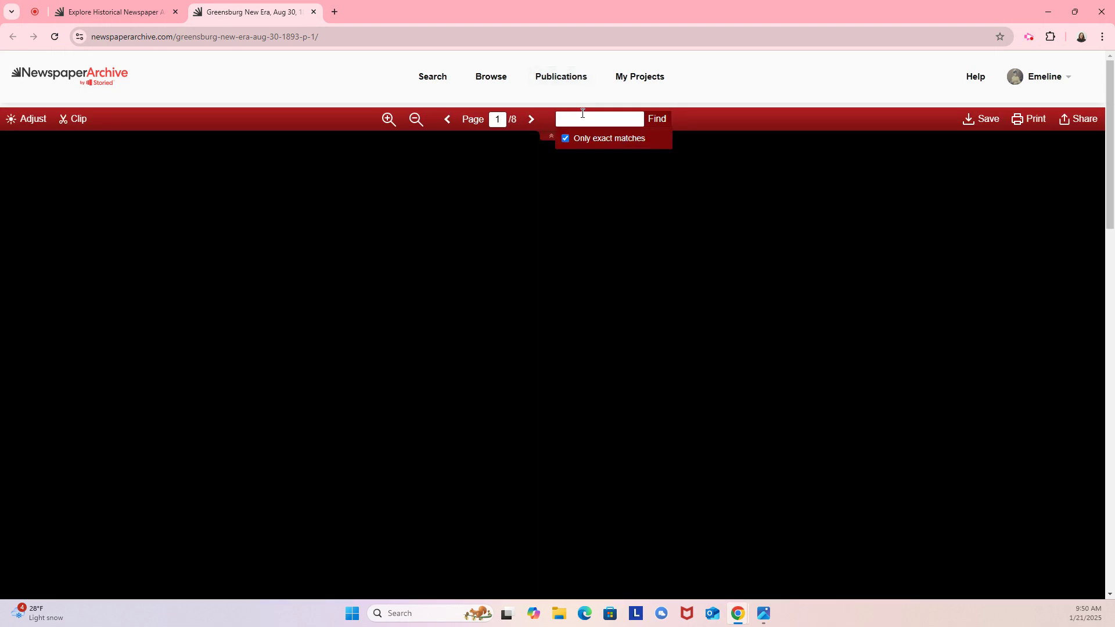
pyautogui.write('brutus')
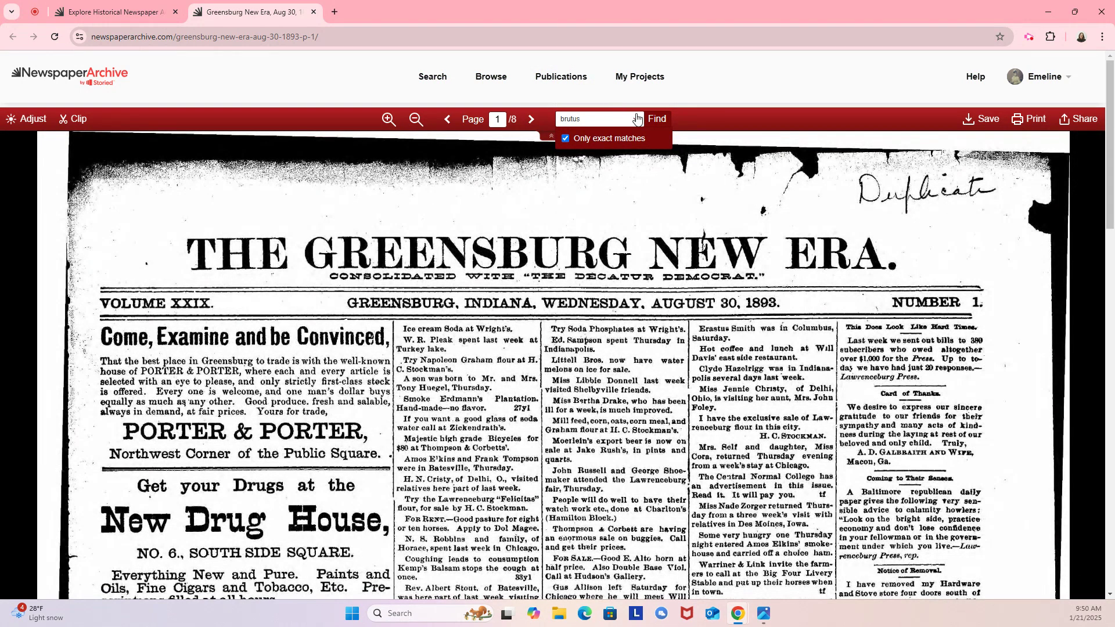
pyautogui.click(657, 118)
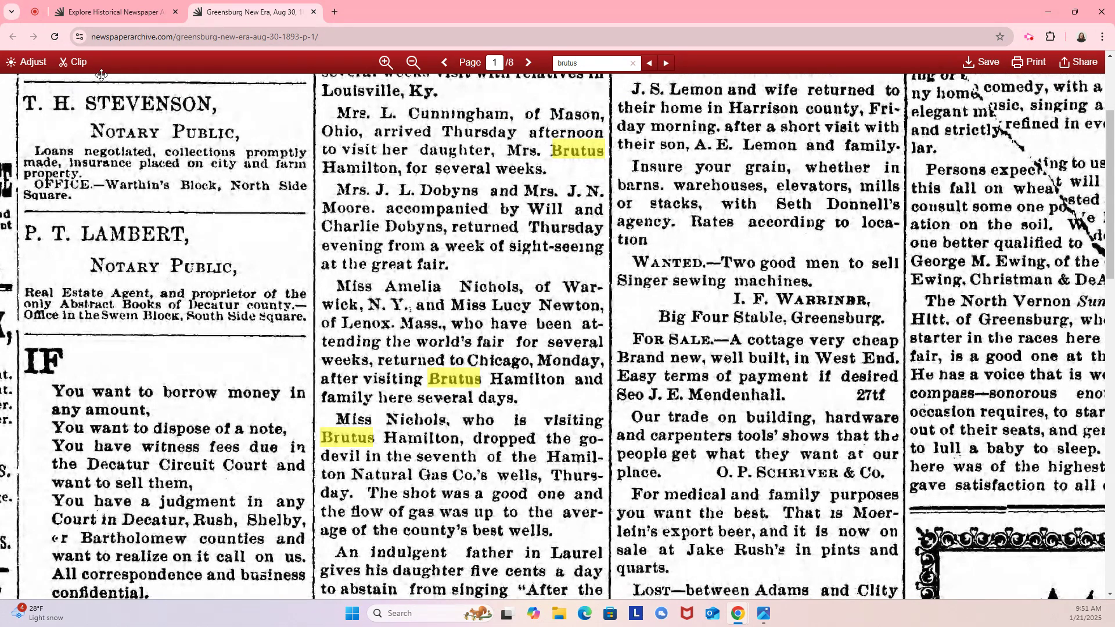
# Draw the clip area over the column passage holding the three Brutus Hamilton items.
pyautogui.click(73, 62)
pyautogui.moveTo(556, 195); pyautogui.dragTo(352, 186)
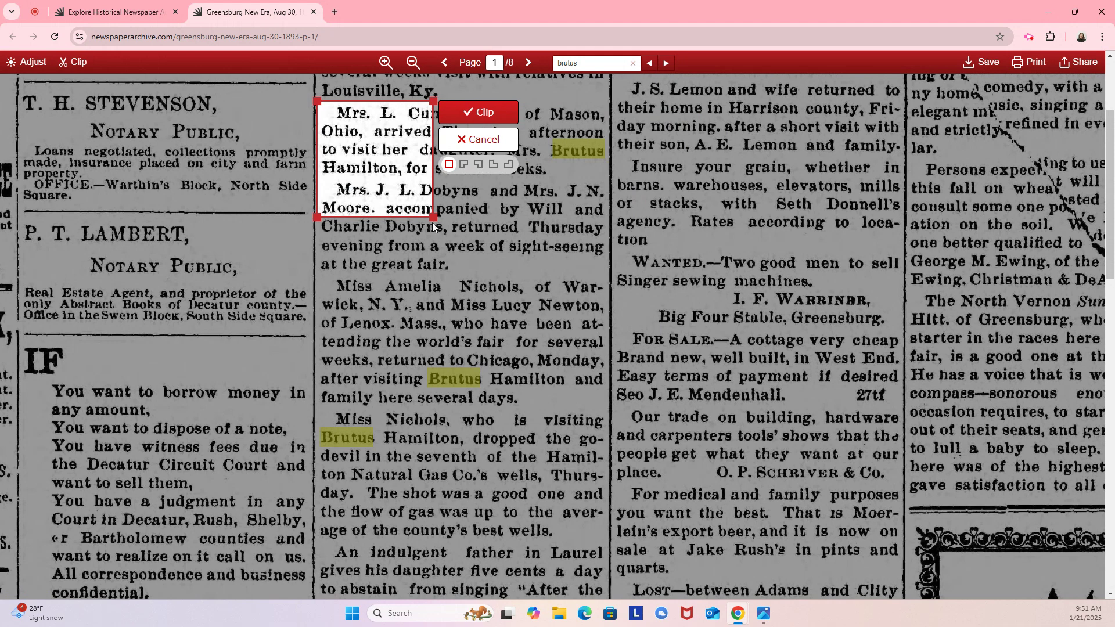
pyautogui.moveTo(432, 216); pyautogui.dragTo(609, 542)
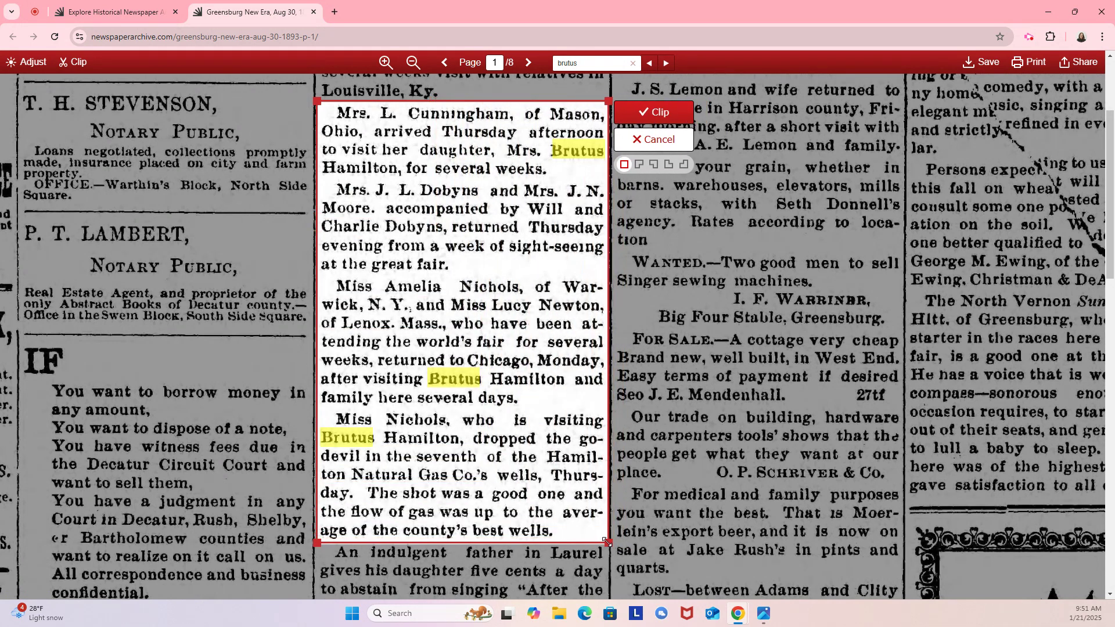
# Create the clipping, file it in Family Research, tag Brutus Hamilton, and save it.
pyautogui.click(651, 117)
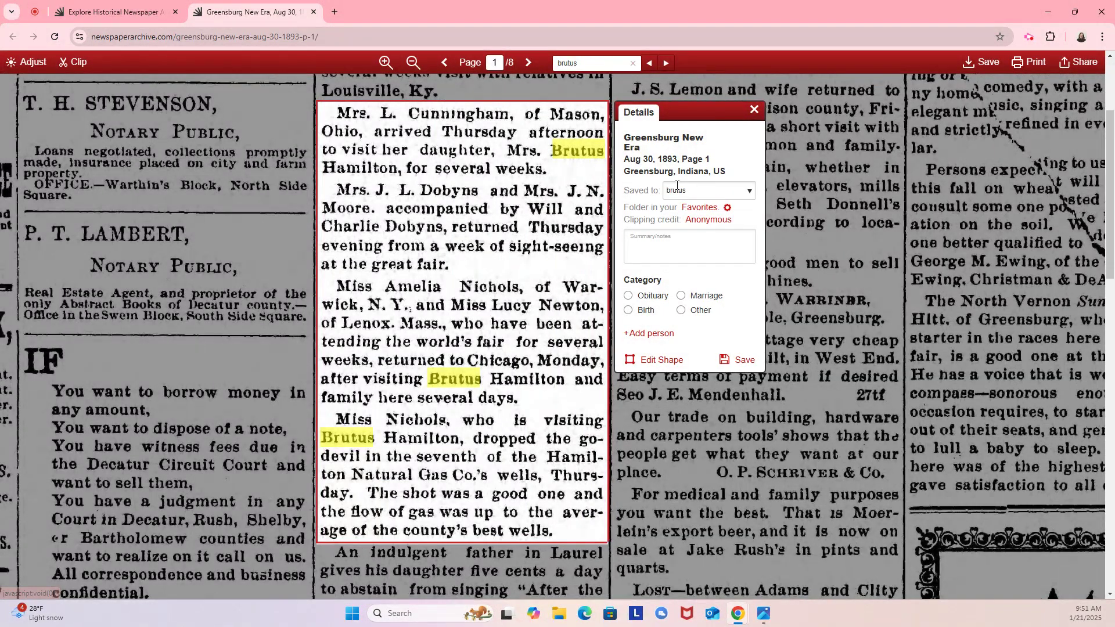
pyautogui.click(692, 193)
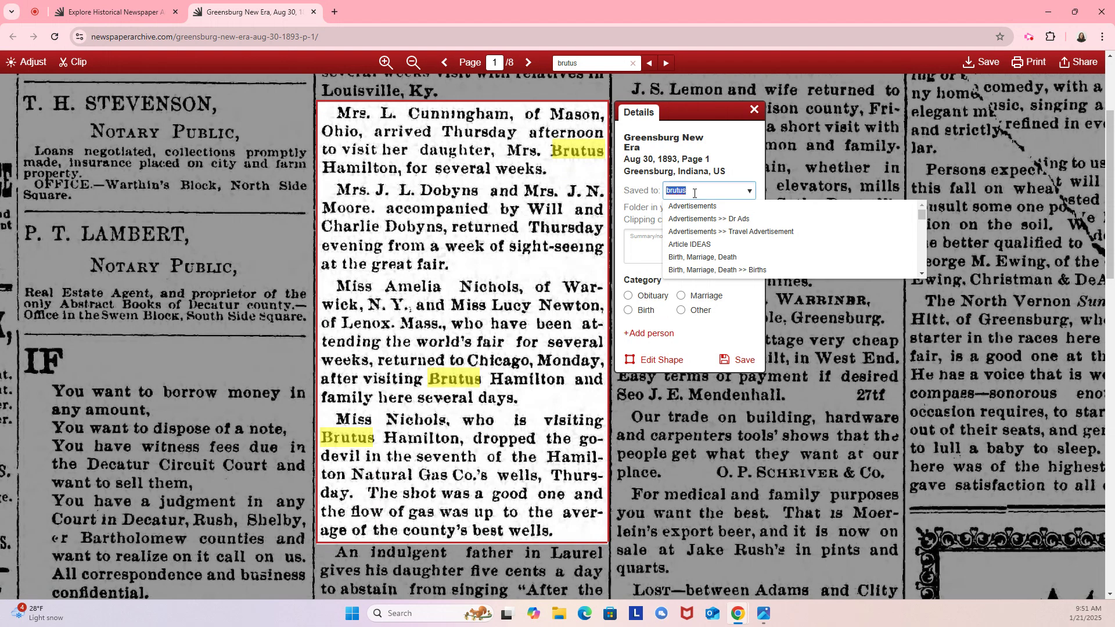
pyautogui.write('Faj')
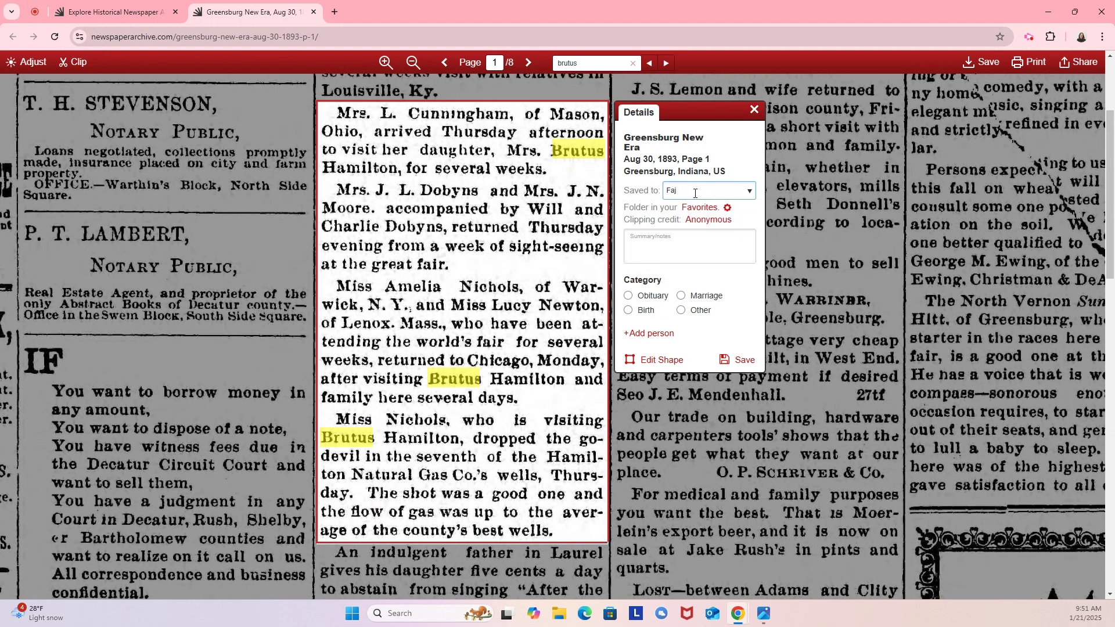
pyautogui.press('BackSpace')
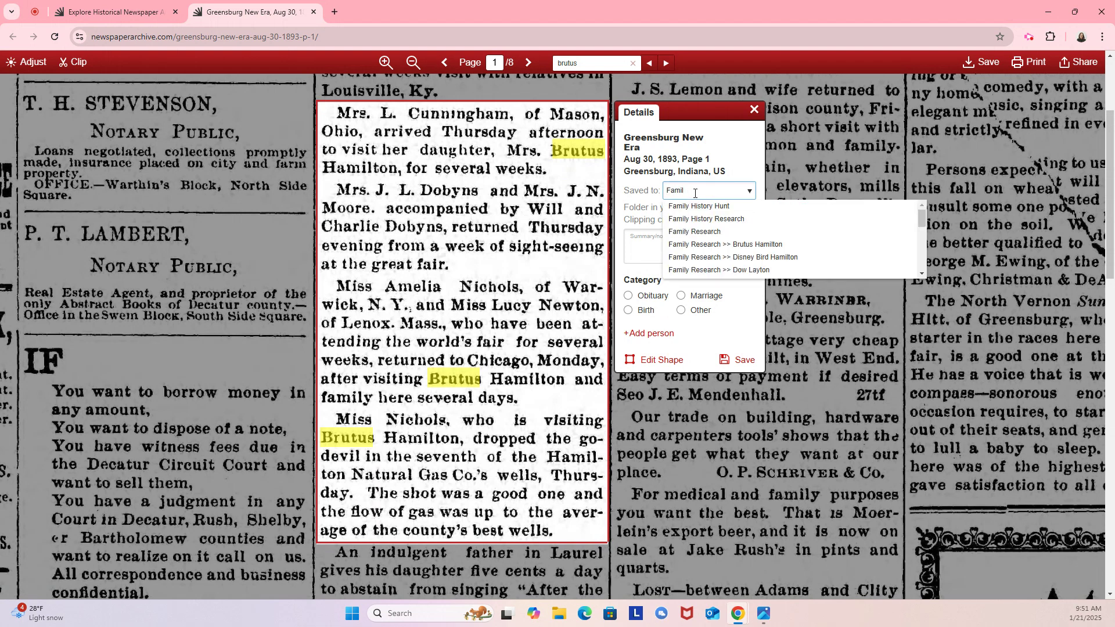
pyautogui.write('mil')
pyautogui.click(714, 231)
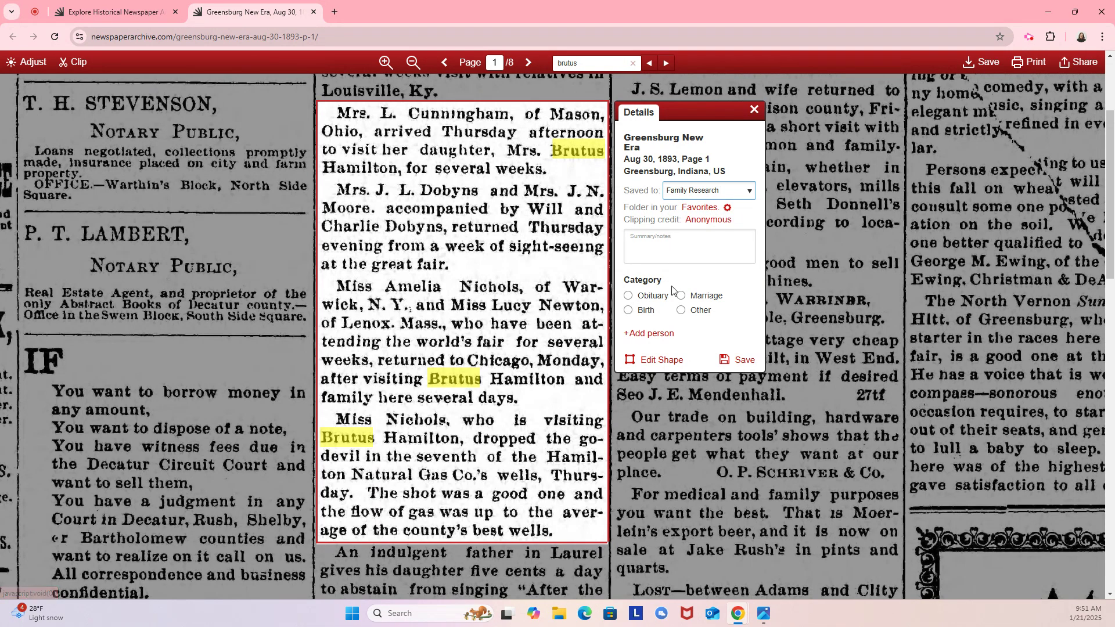
pyautogui.click(659, 338)
pyautogui.click(678, 347)
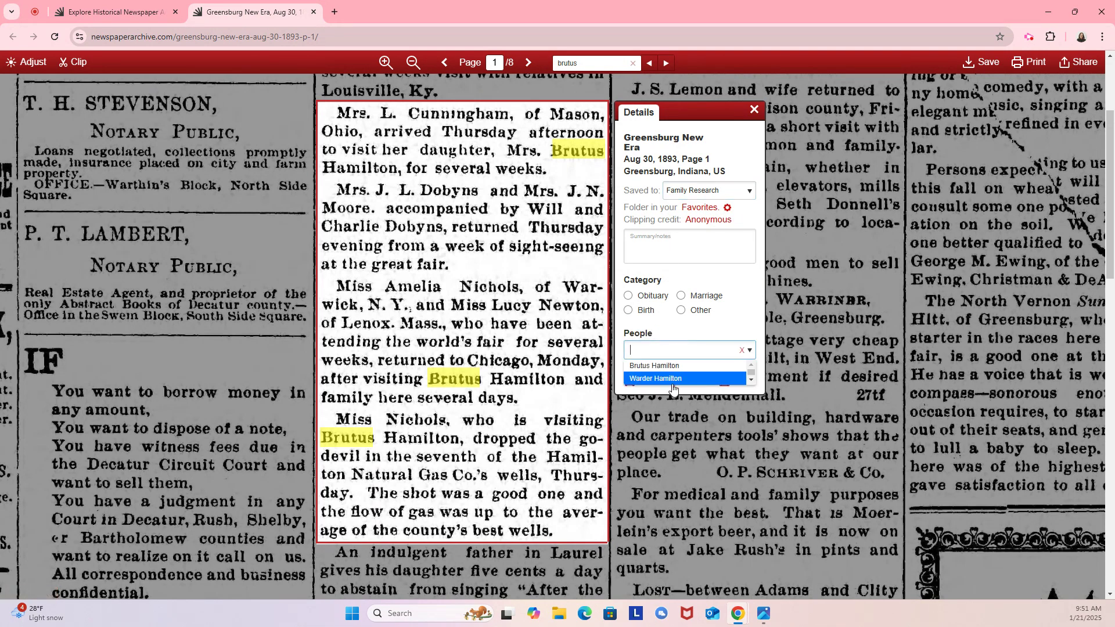
pyautogui.click(670, 367)
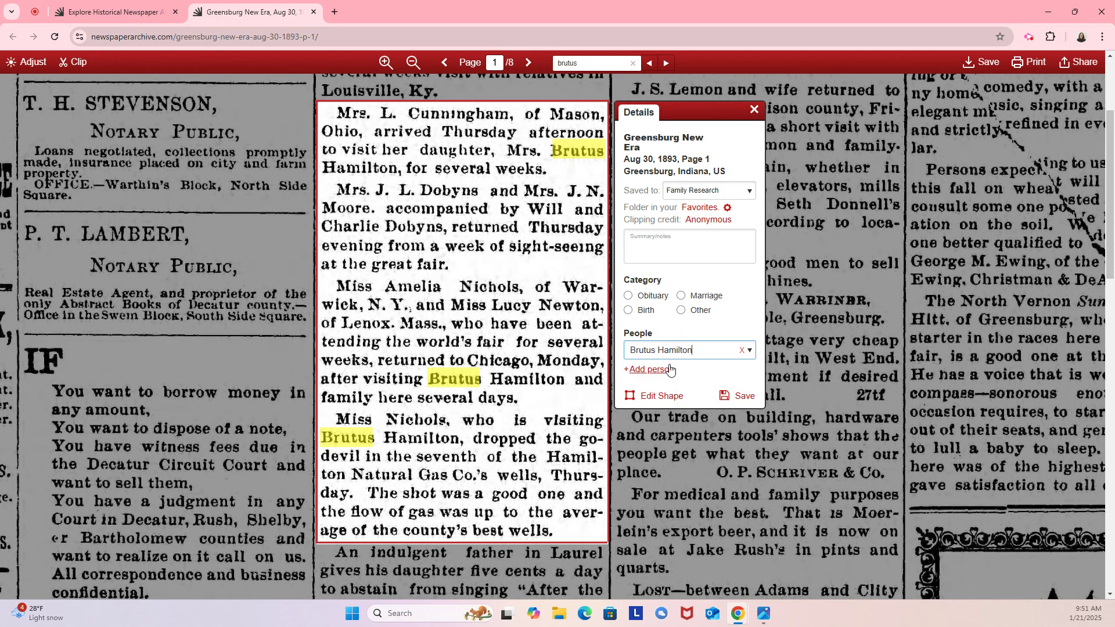
pyautogui.click(737, 397)
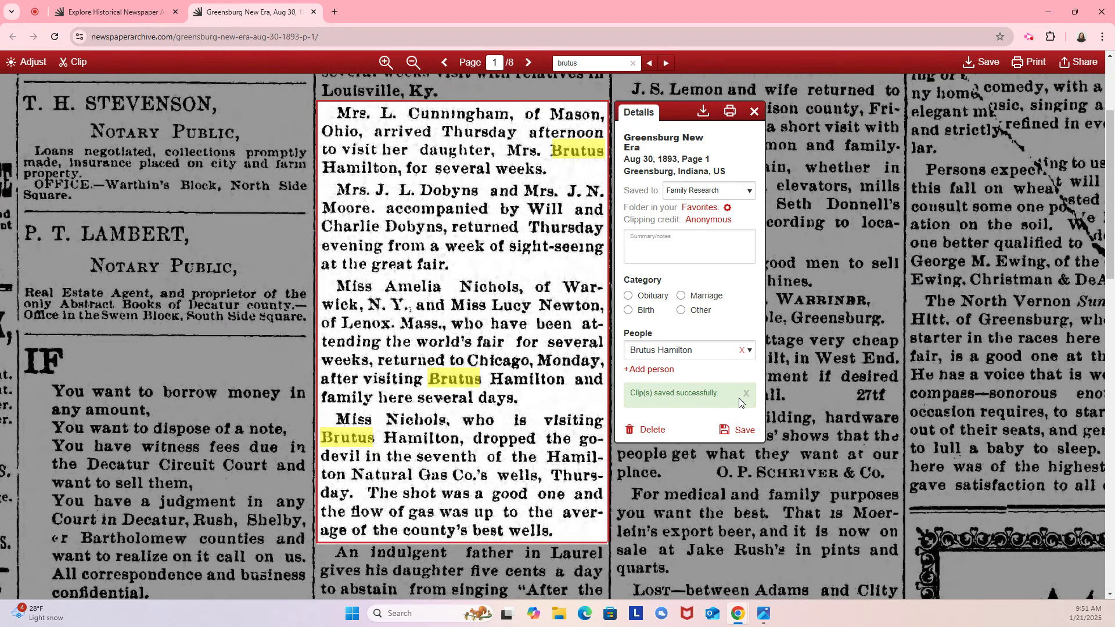
pyautogui.click(754, 112)
# Close the newspaper page and reload My Projects so Brutus Hamilton shows 1 clipping.
pyautogui.click(312, 13)
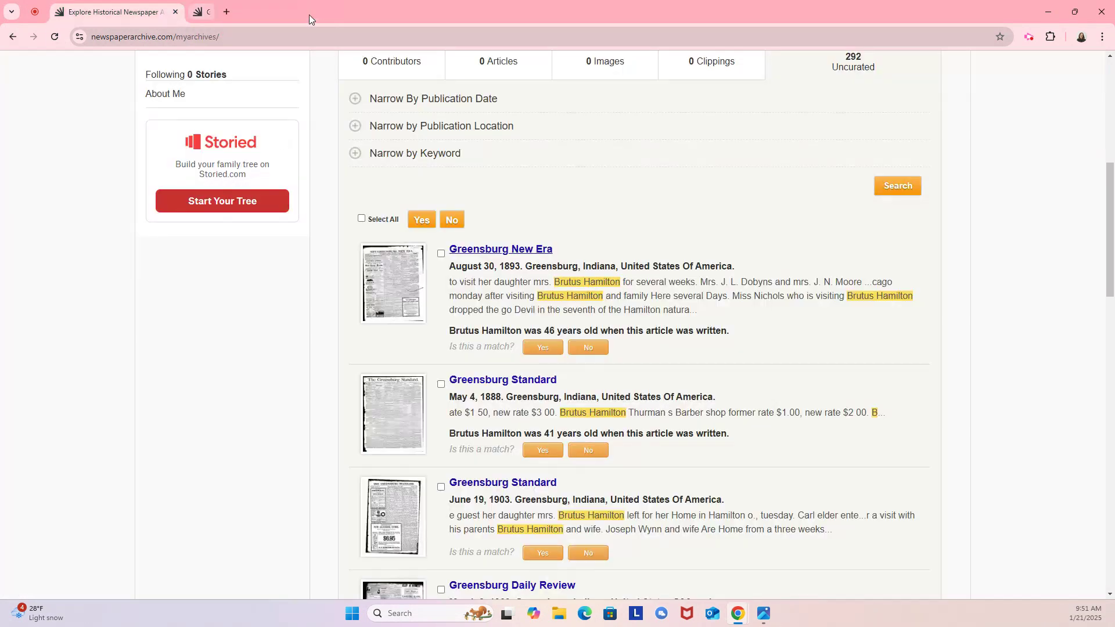
pyautogui.click(54, 40)
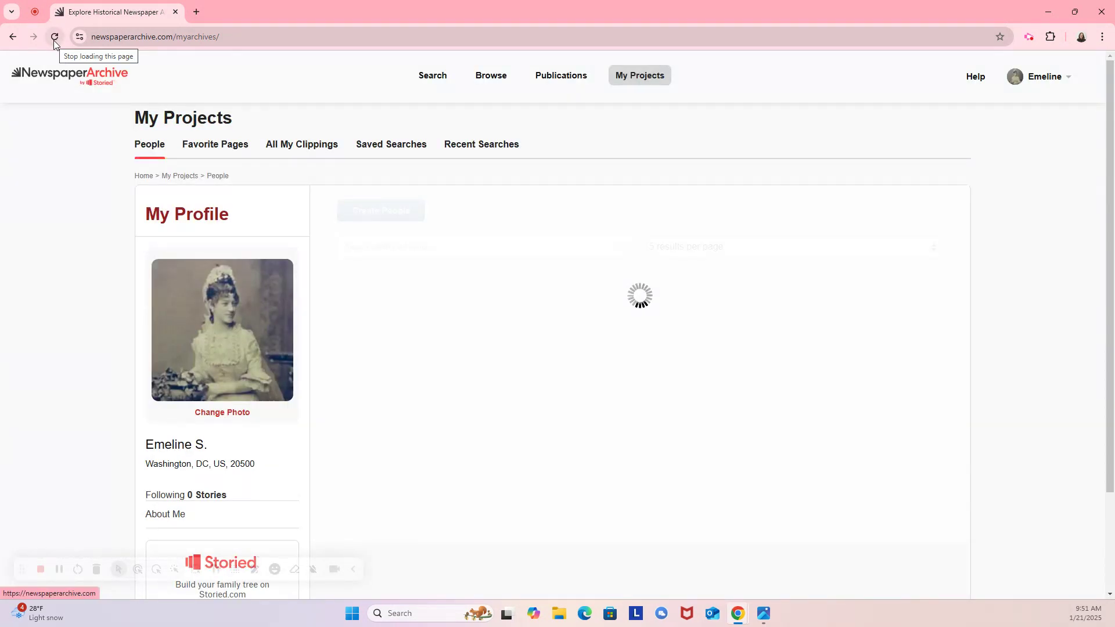
pyautogui.scroll(-3, 473, 270)
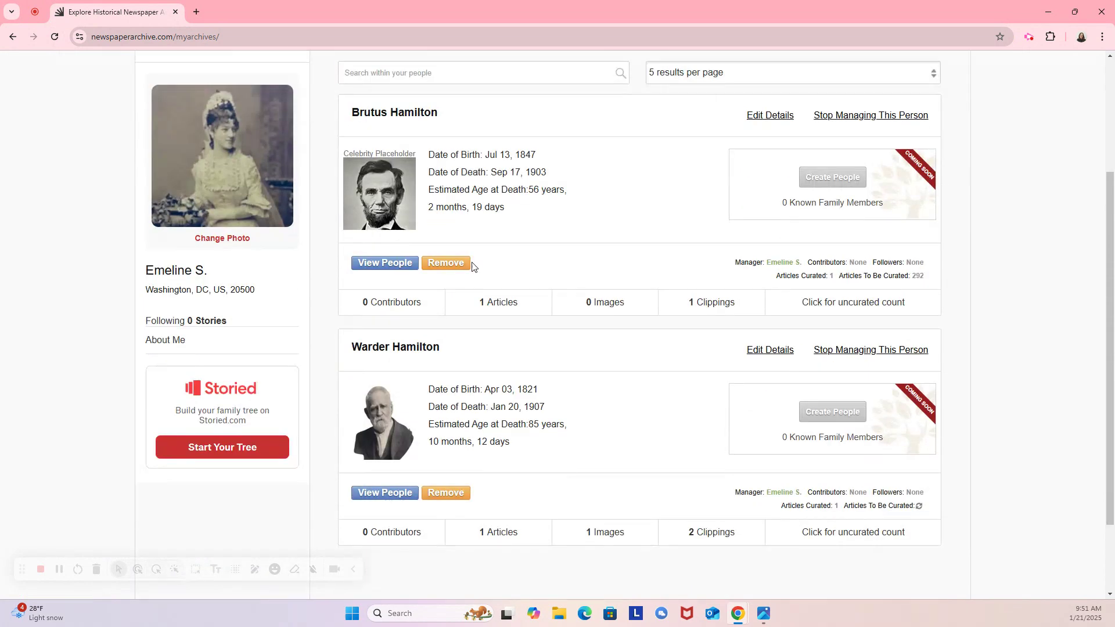
# Show Brutus Hamilton's saved Greensburg New Era, August 30, 1893 clipping.
pyautogui.click(701, 307)
pyautogui.scroll(-2, 699, 311)
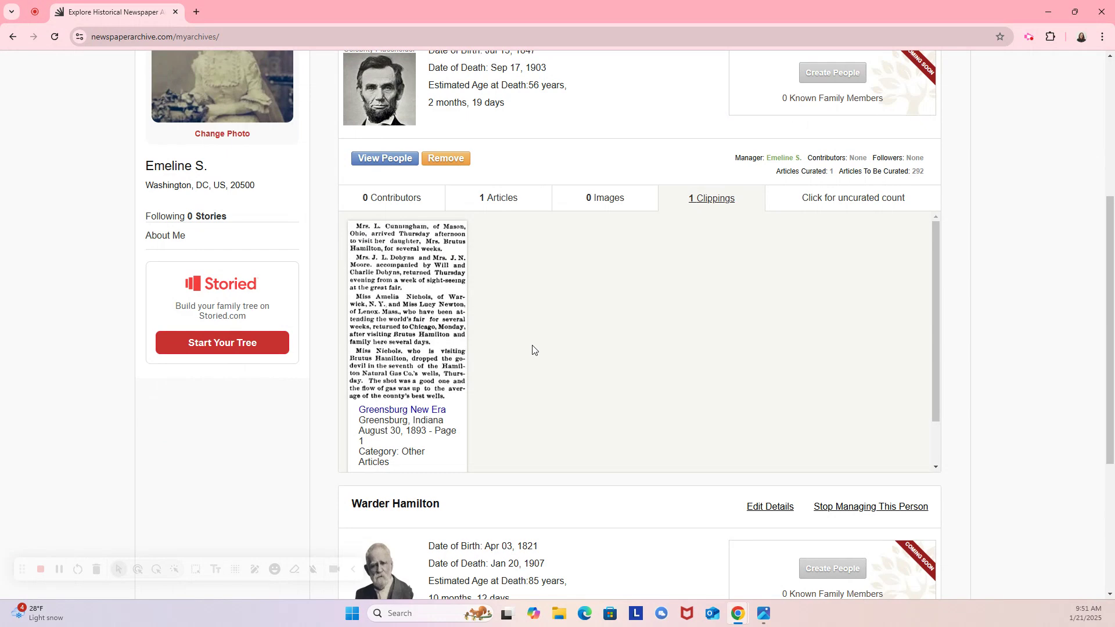
pyautogui.scroll(3, 607, 372)
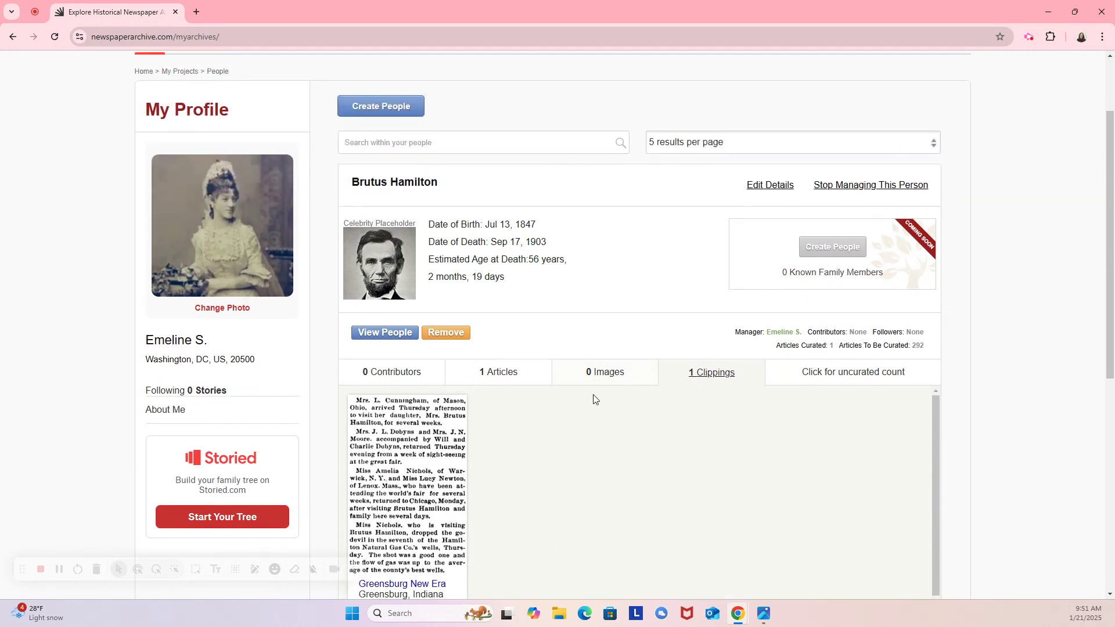
pyautogui.scroll(2, 593, 398)
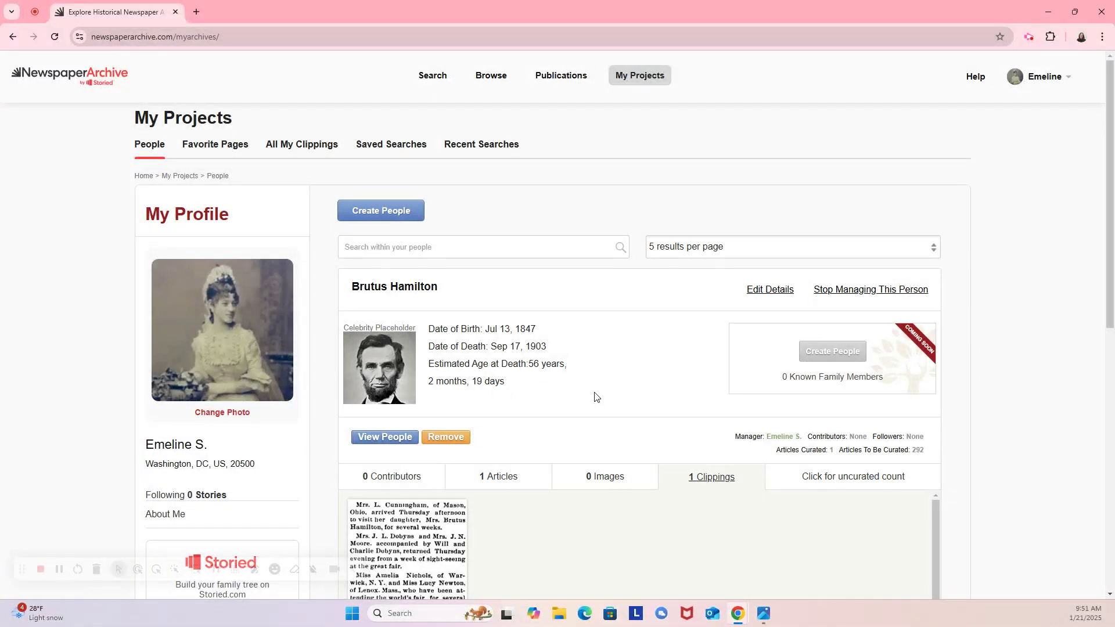